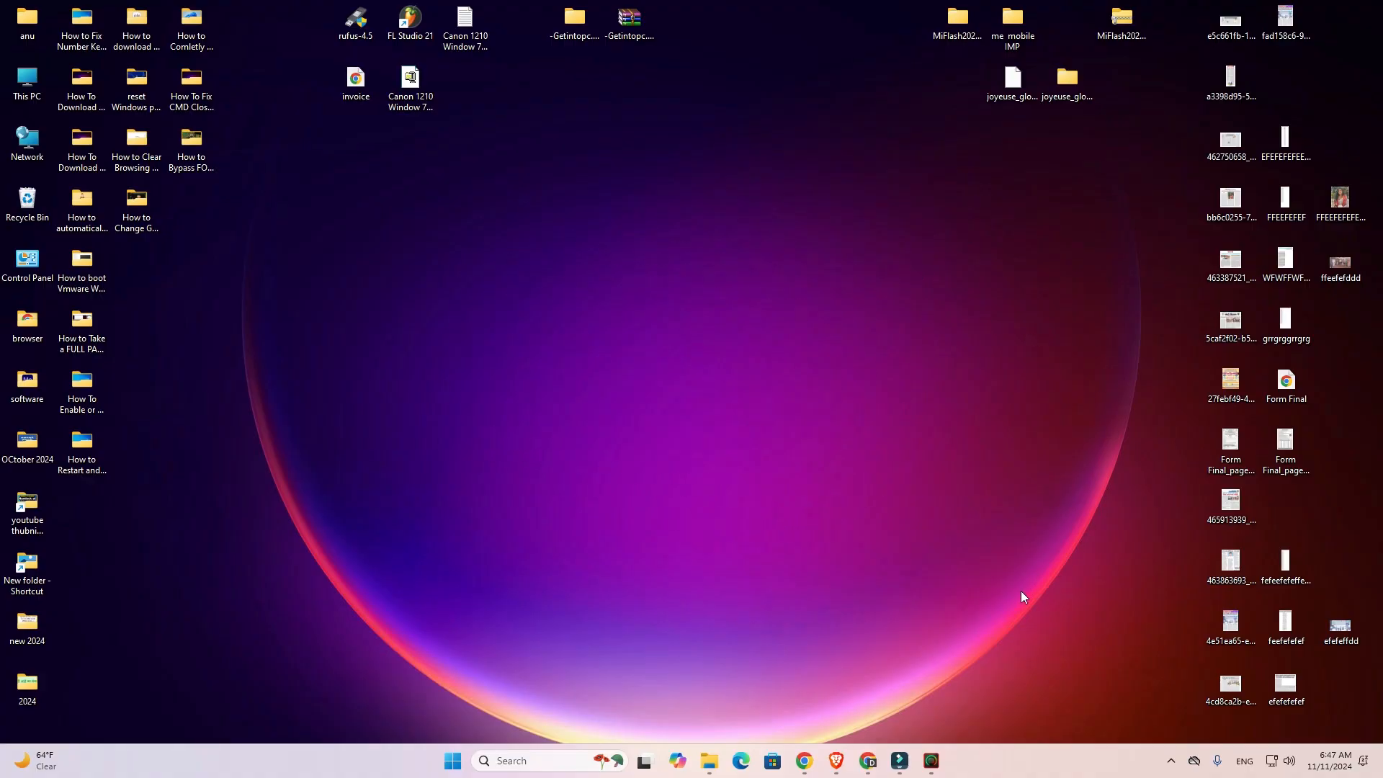
# Step: Switch to Chrome and open the "HP Laser 107a Software and Driver Downloads" search result from HP Support in a new tab
pyautogui.click(802, 766)
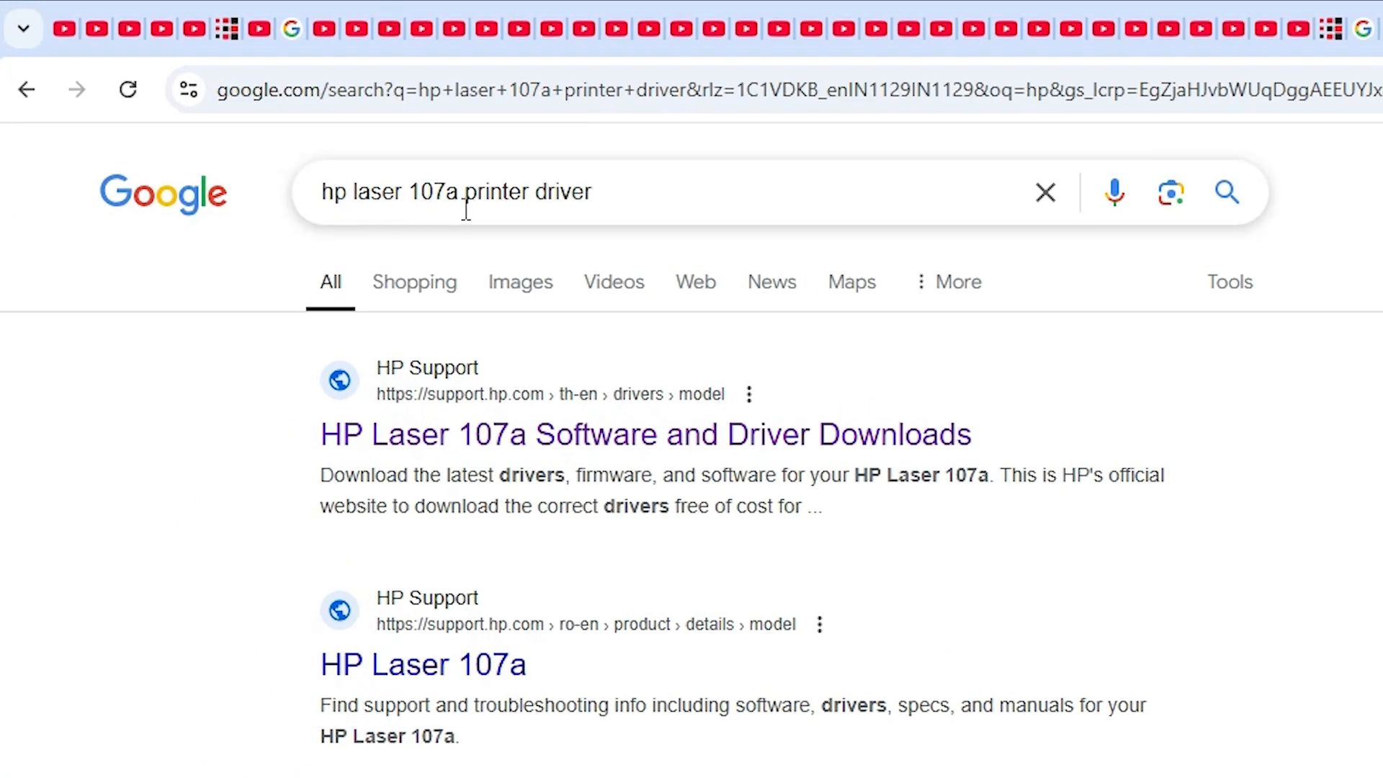
pyautogui.click(620, 203)
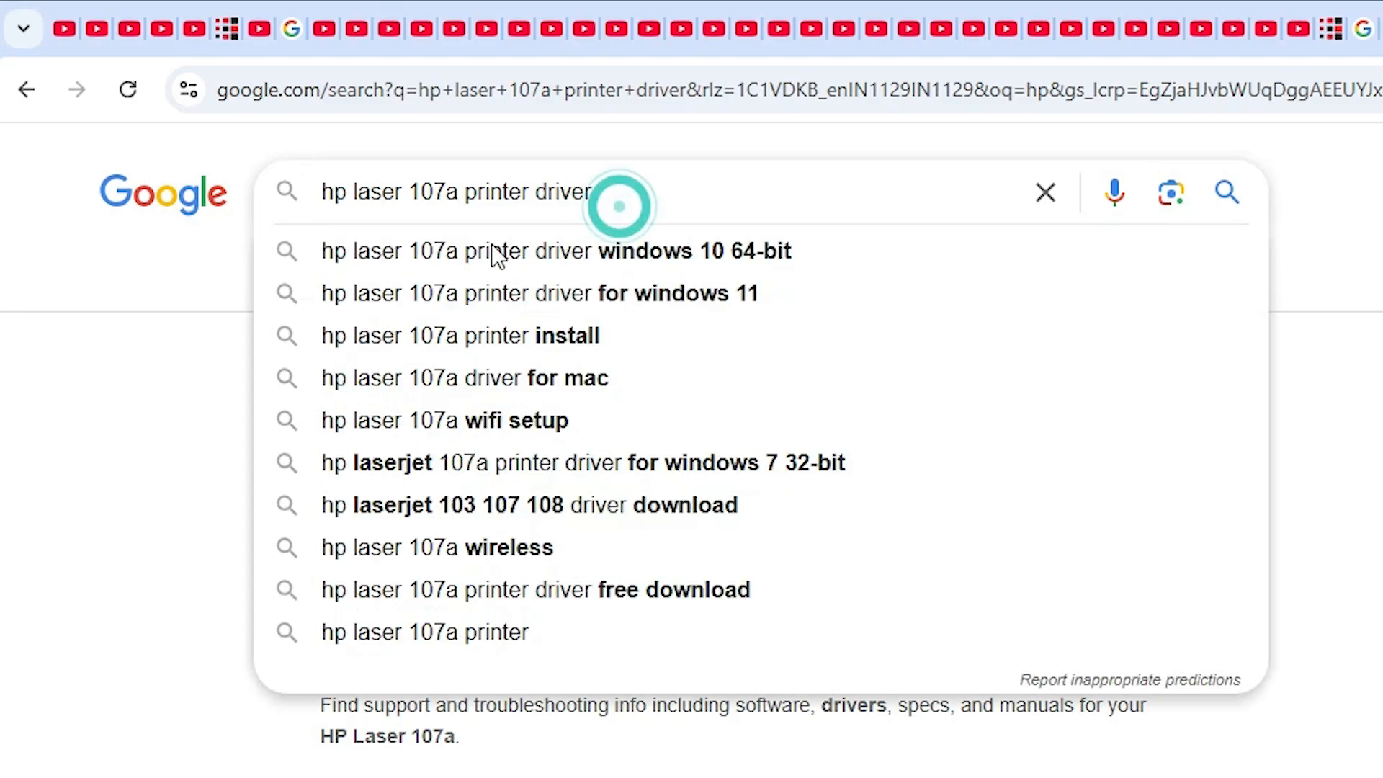
pyautogui.click(111, 388)
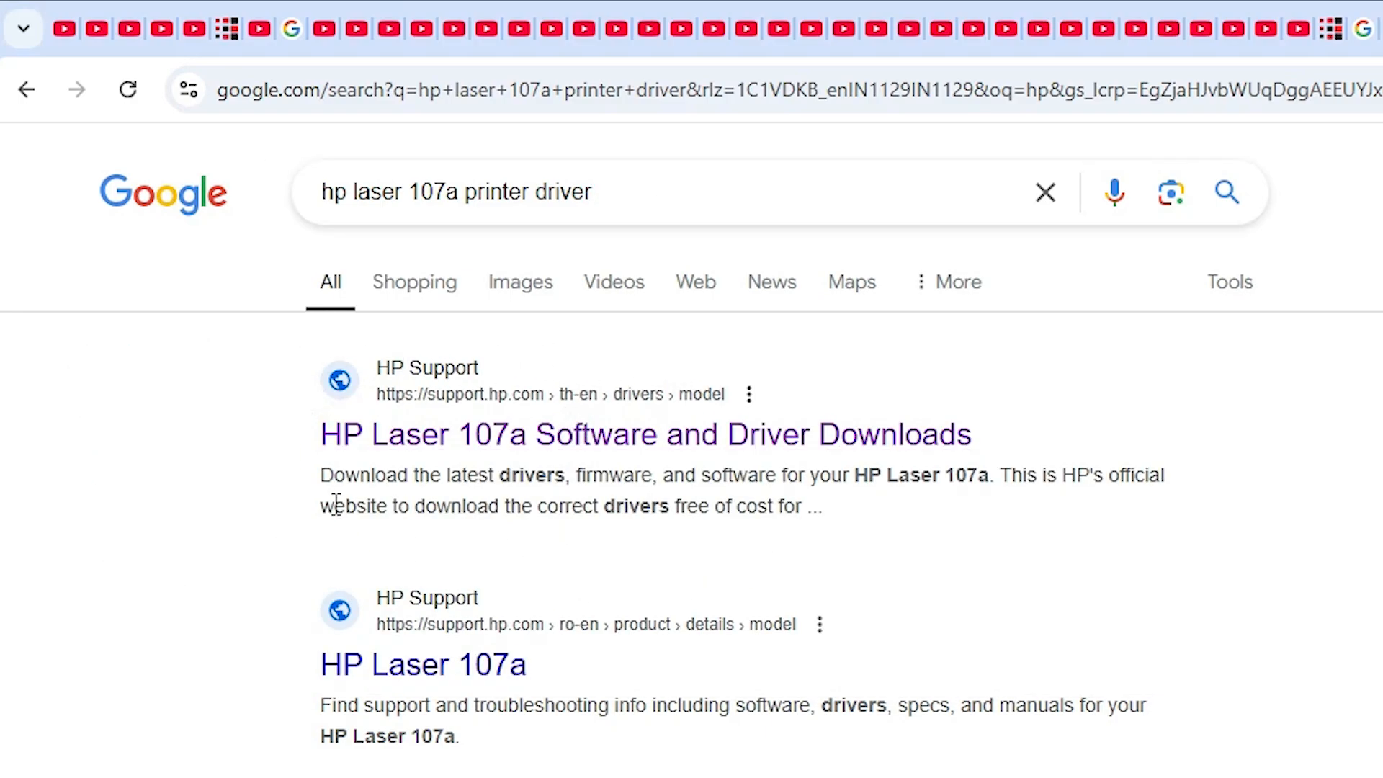
pyautogui.rightClick(569, 439)
pyautogui.click(659, 472)
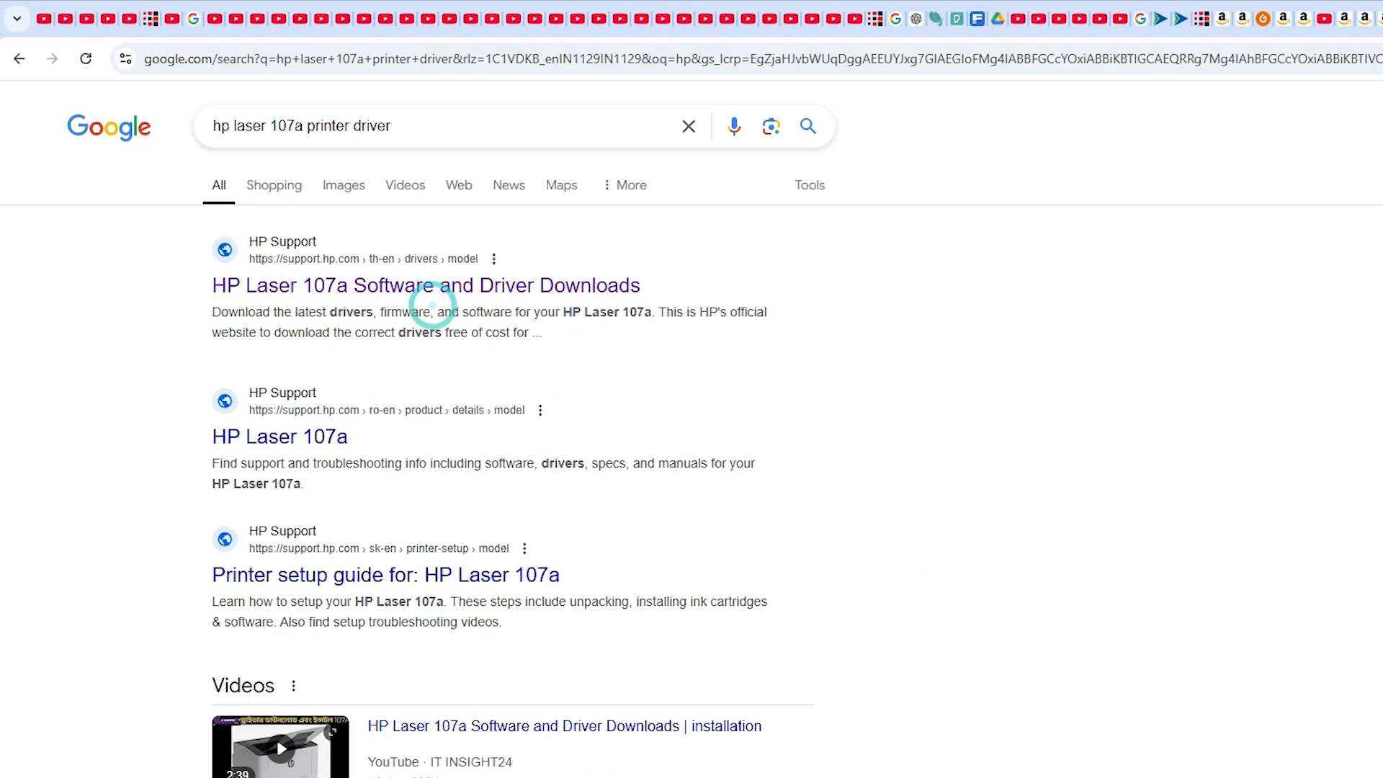
pyautogui.click(1212, 16)
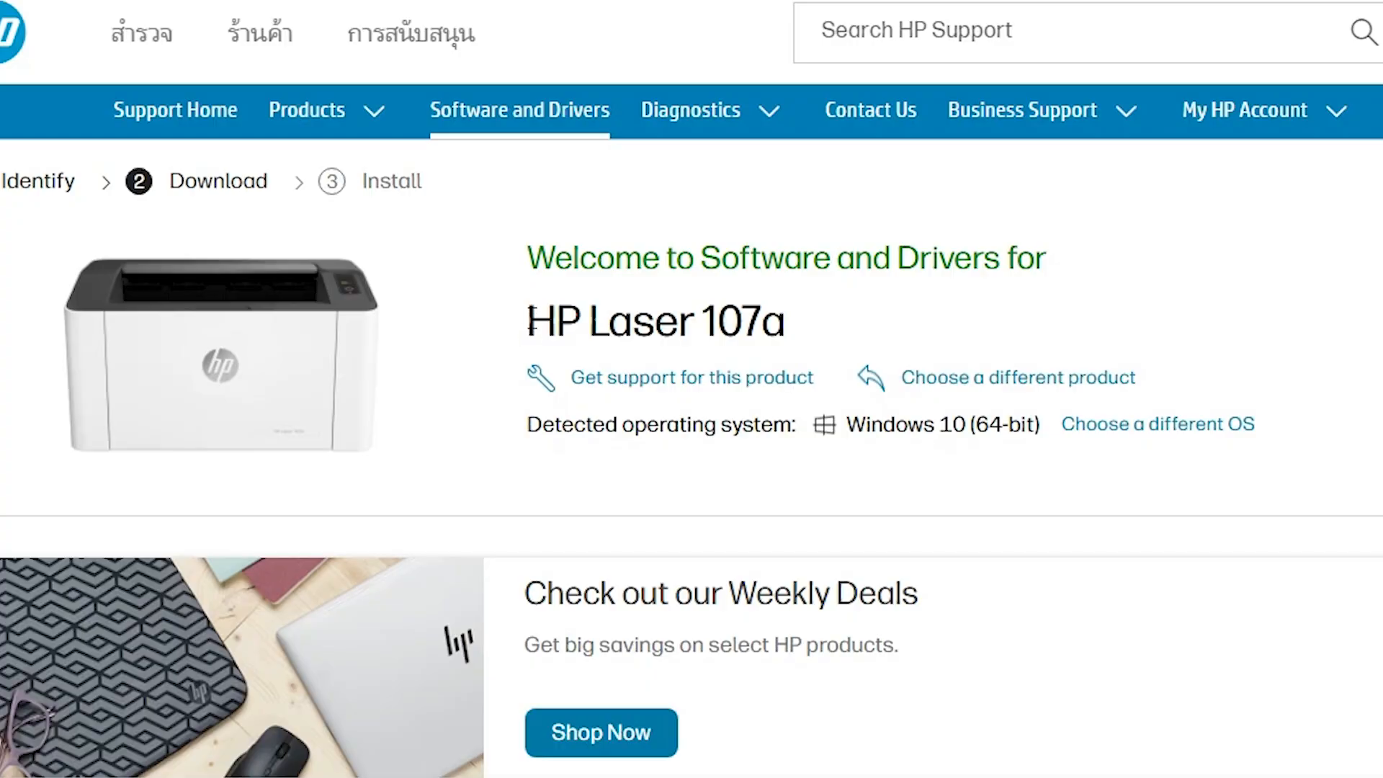
# Step: Change the operating system version for the HP Laser 107a drivers to Windows 11 and update the driver list
pyautogui.moveTo(531, 321); pyautogui.dragTo(780, 317)
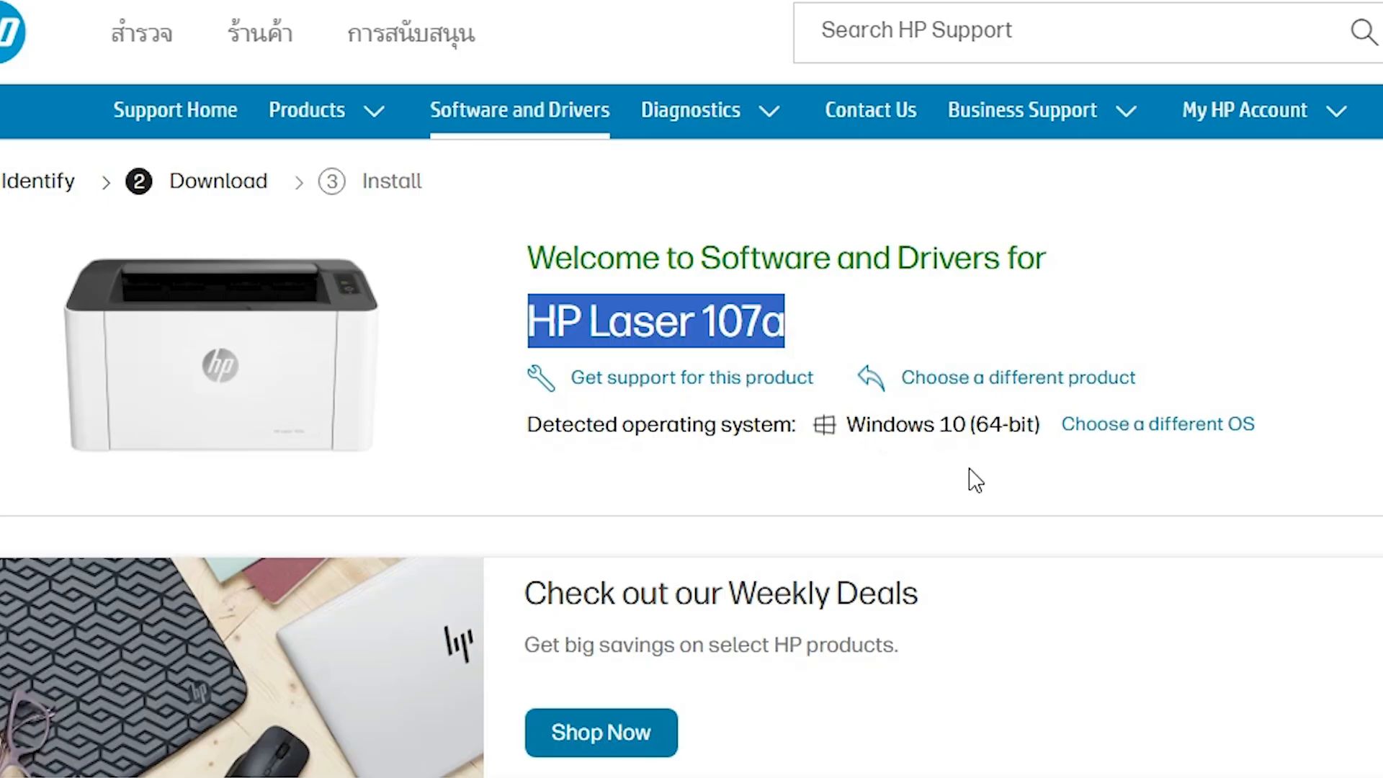
pyautogui.click(1202, 432)
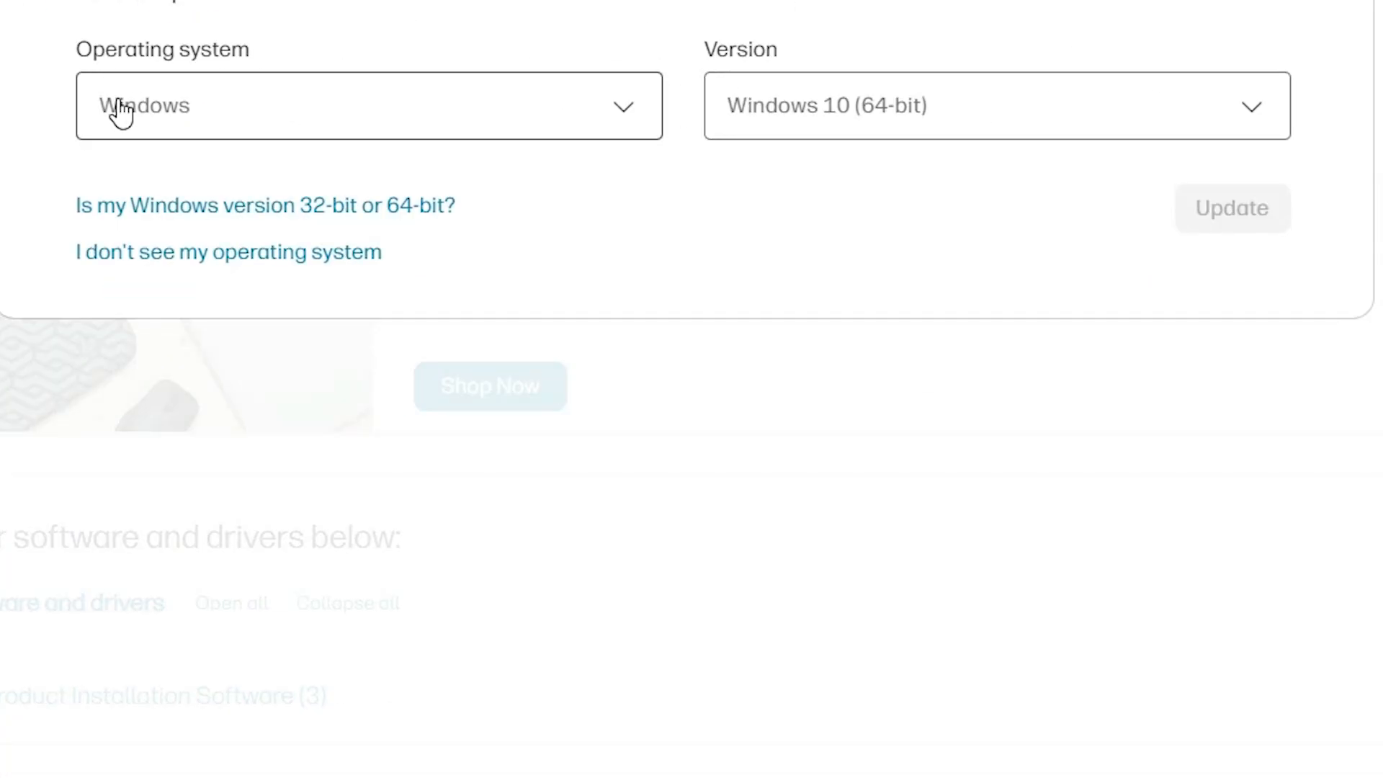
pyautogui.click(829, 107)
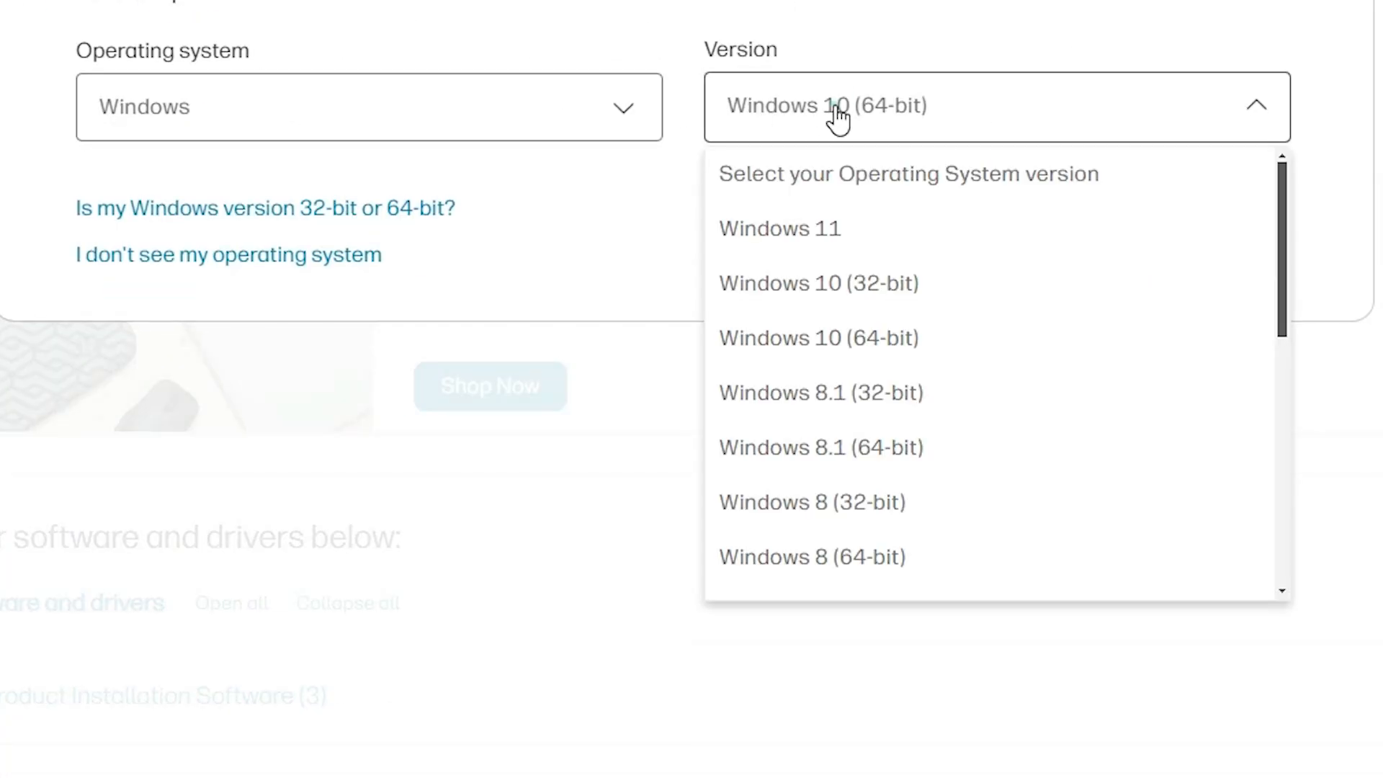
pyautogui.click(908, 216)
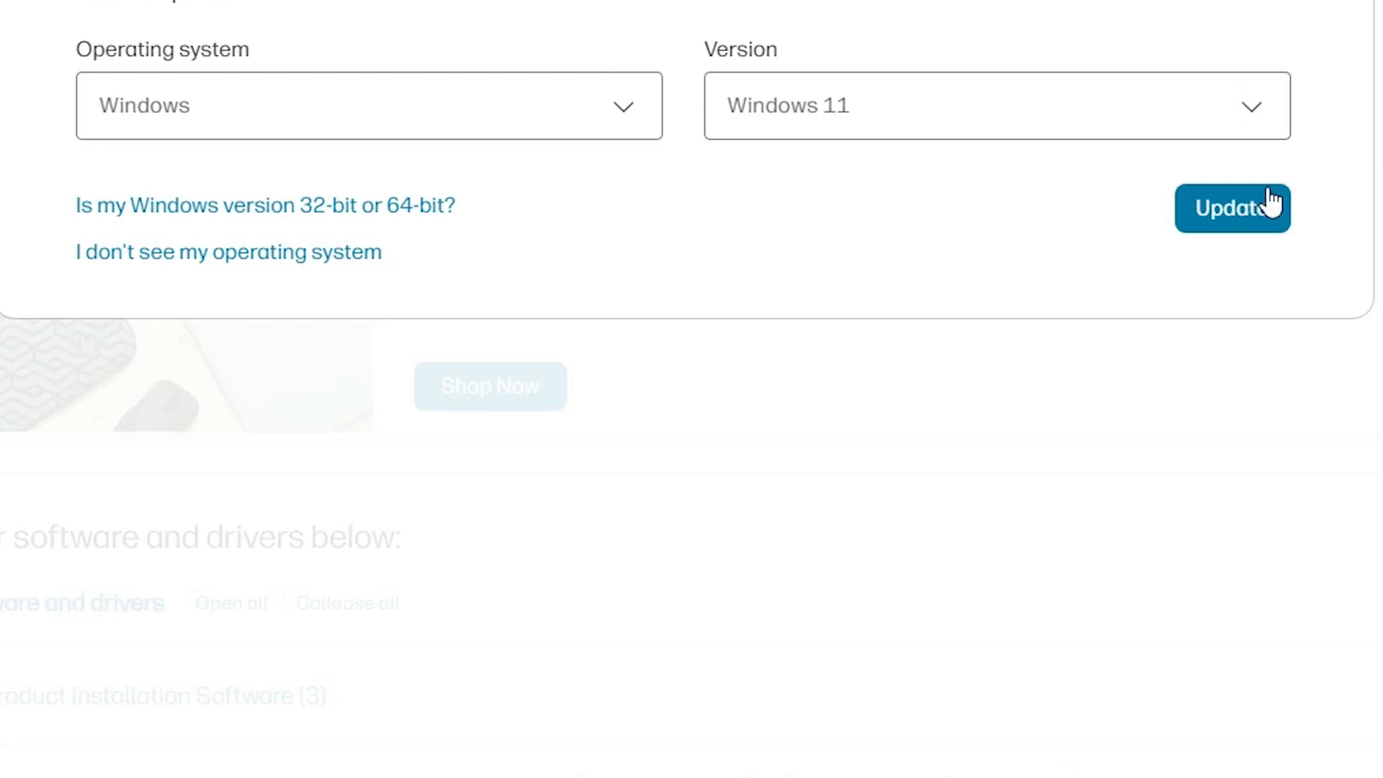
pyautogui.click(1256, 216)
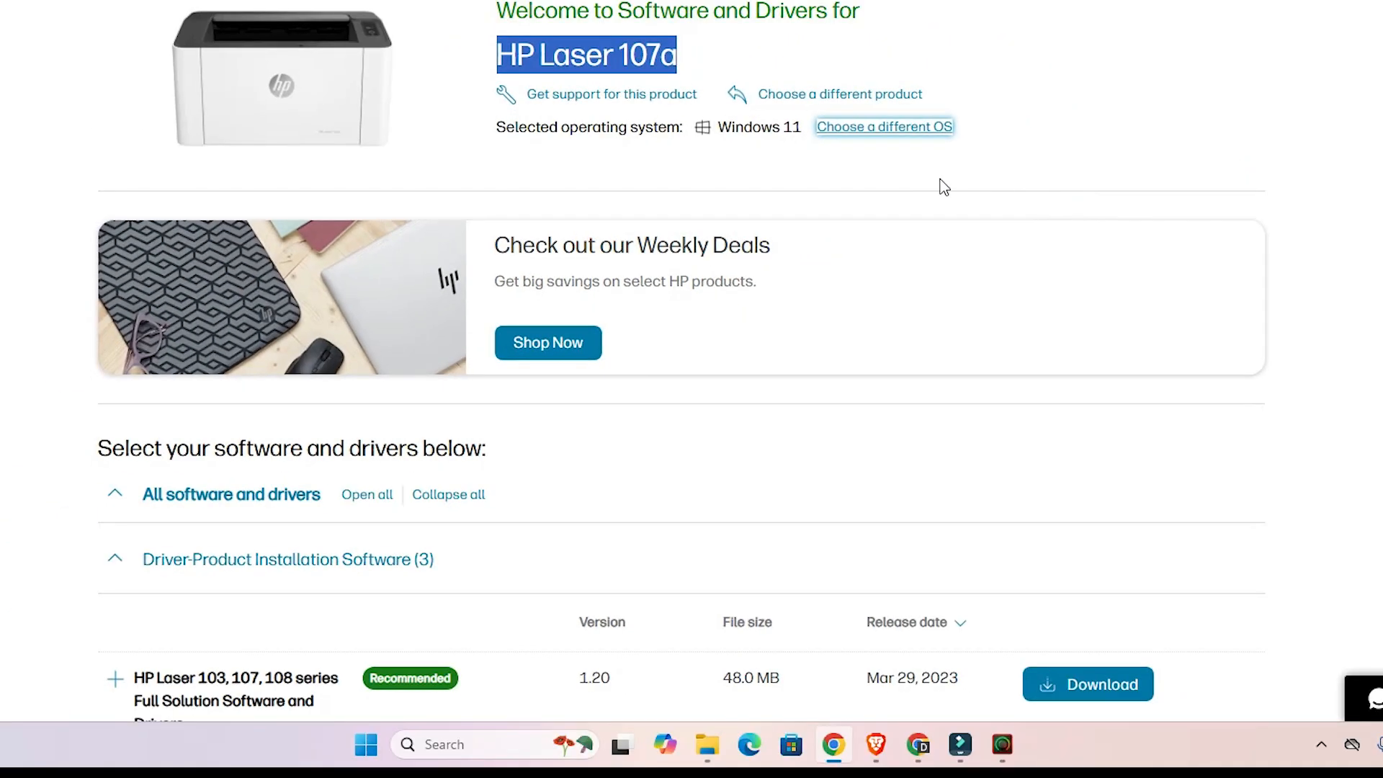
# Step: Review the product installation software and basic drivers, and download the recommended HP Laser 103, 107, 108 series Full Solution Software and Drivers
pyautogui.scroll(-5, 725, 238)
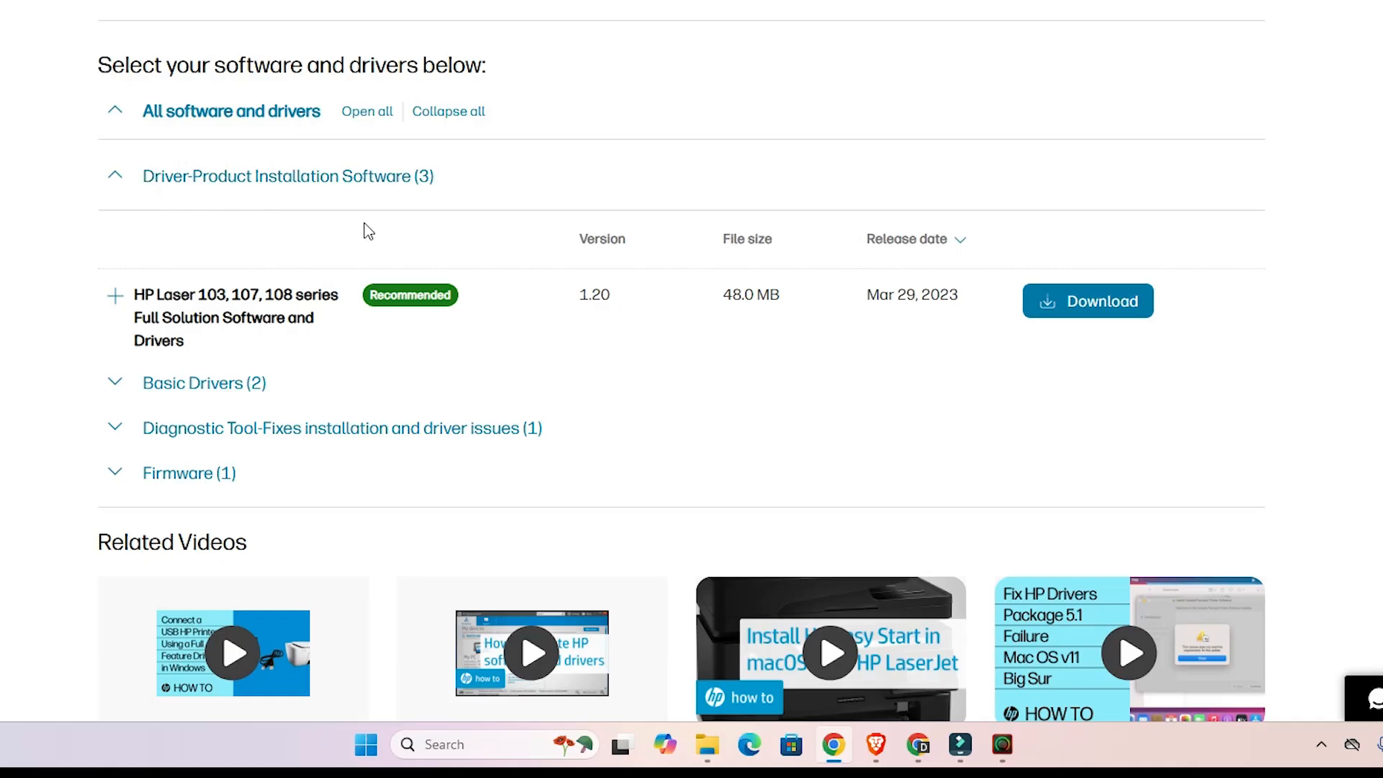
pyautogui.click(46, 152)
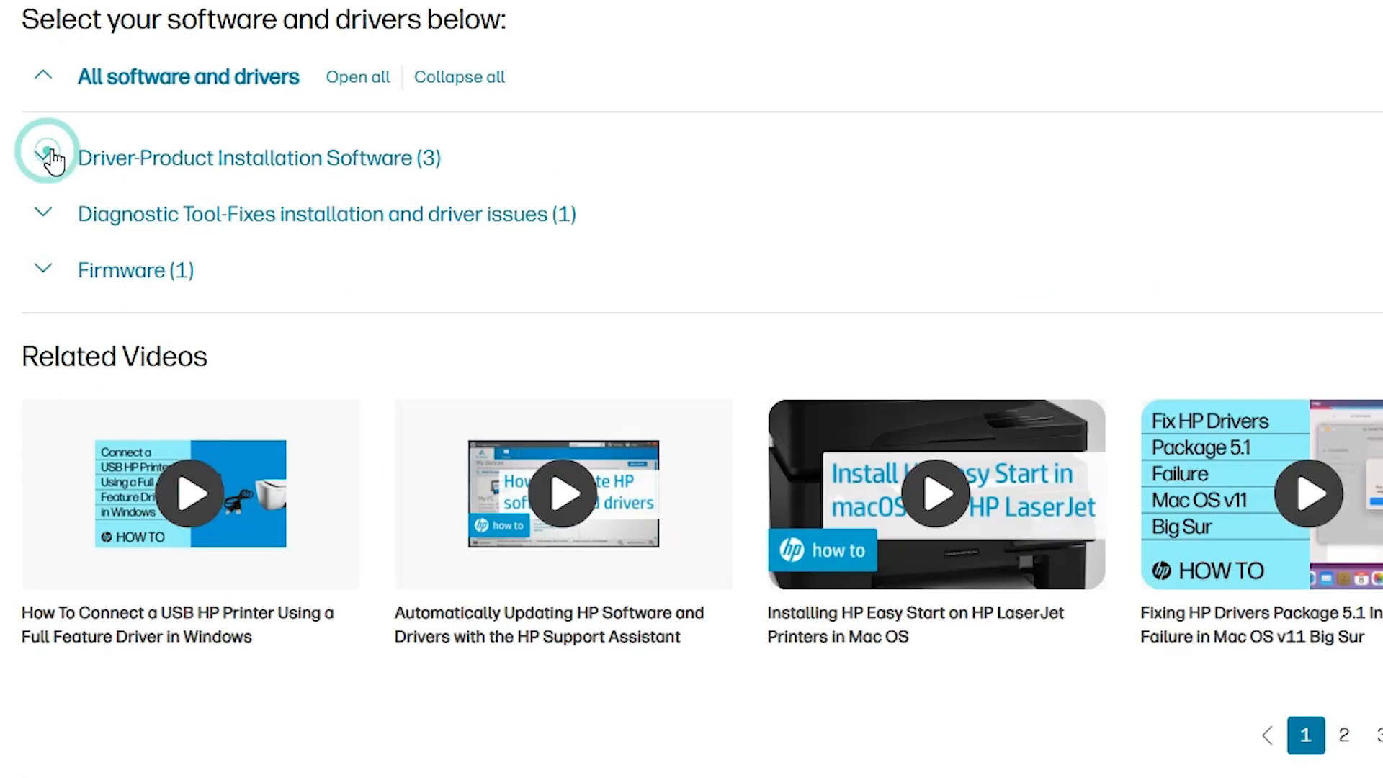
pyautogui.click(49, 152)
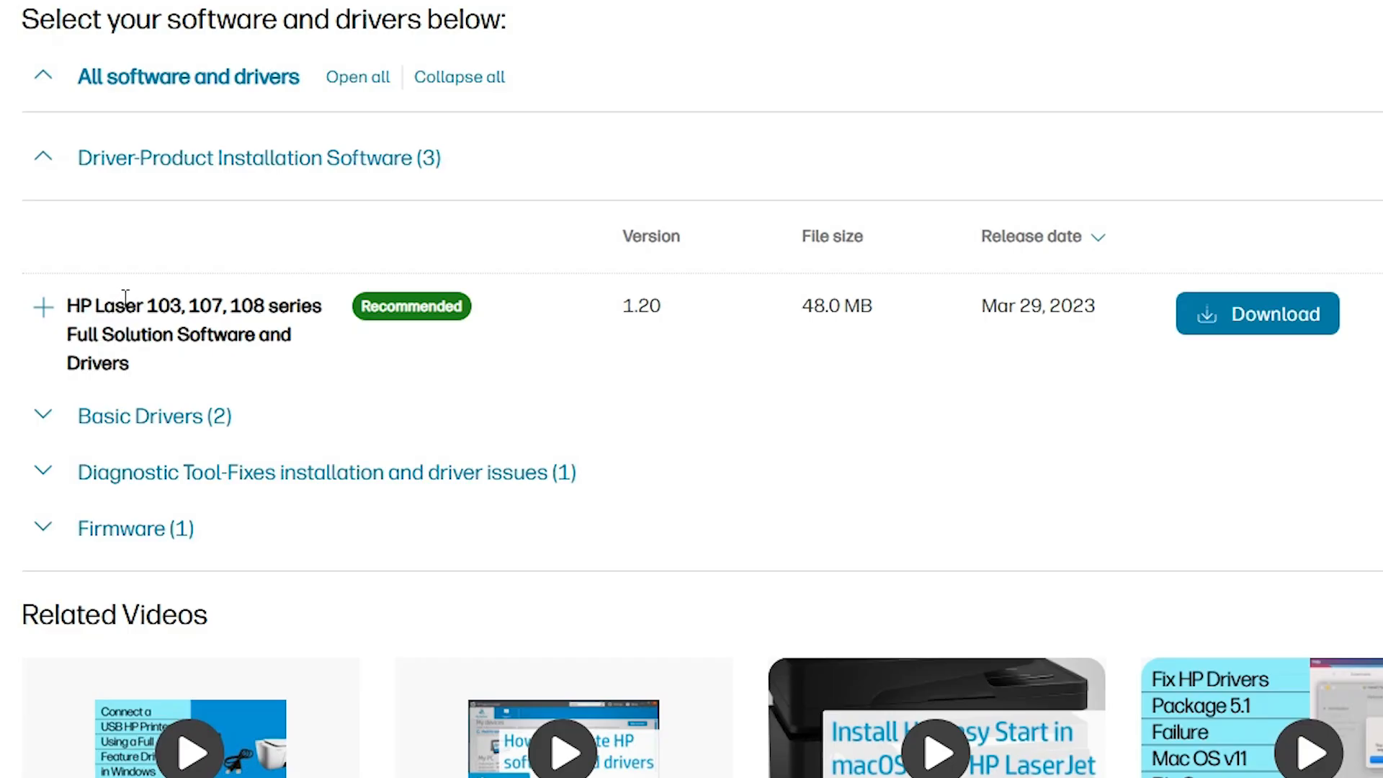
pyautogui.moveTo(117, 301); pyautogui.dragTo(249, 336)
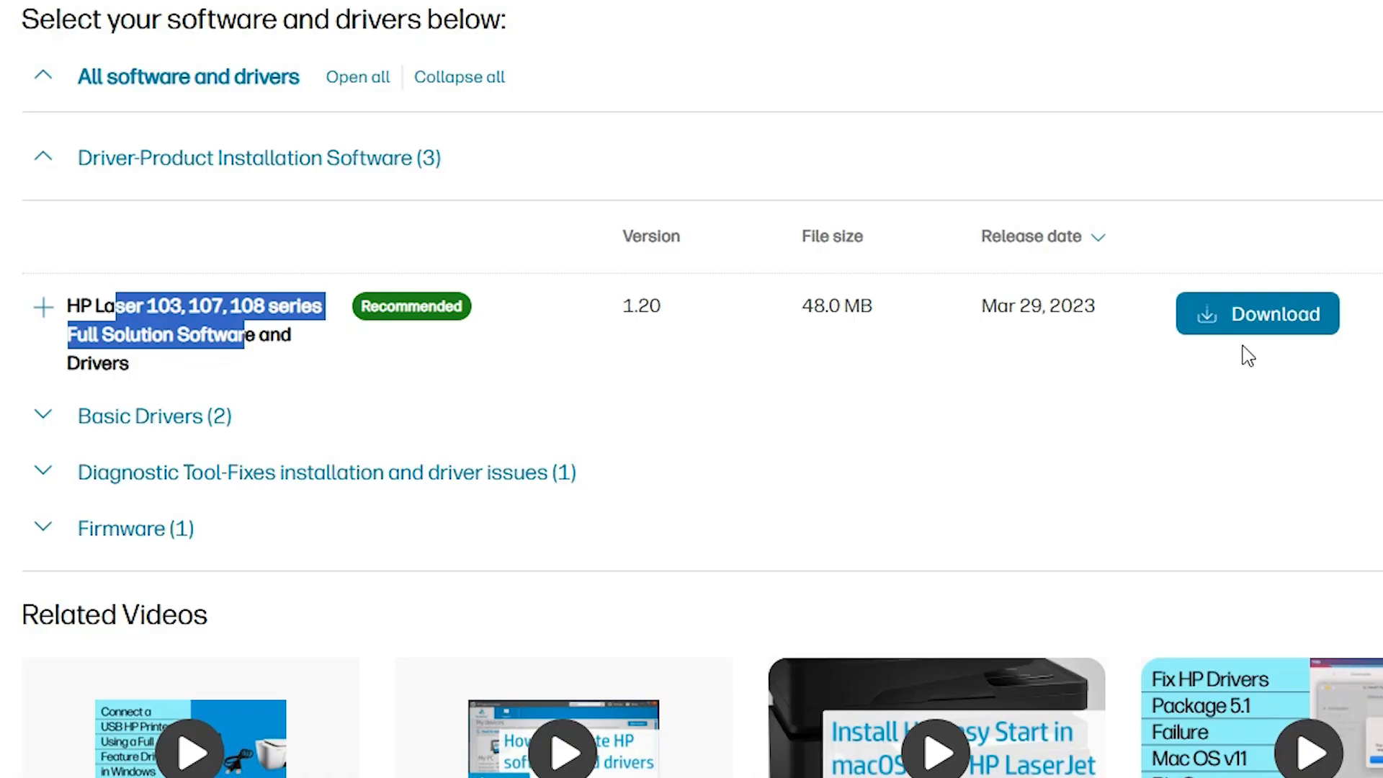
pyautogui.click(43, 416)
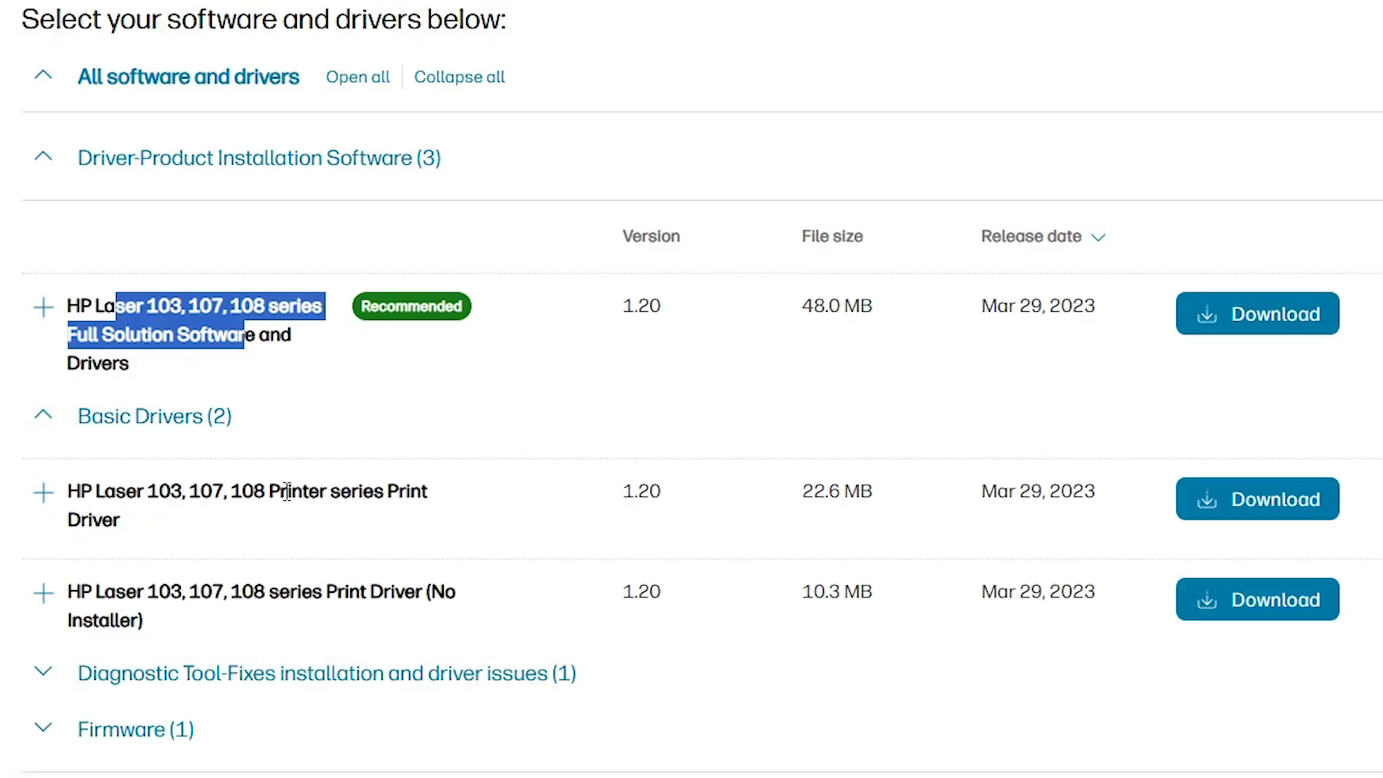
pyautogui.moveTo(302, 484); pyautogui.dragTo(325, 591)
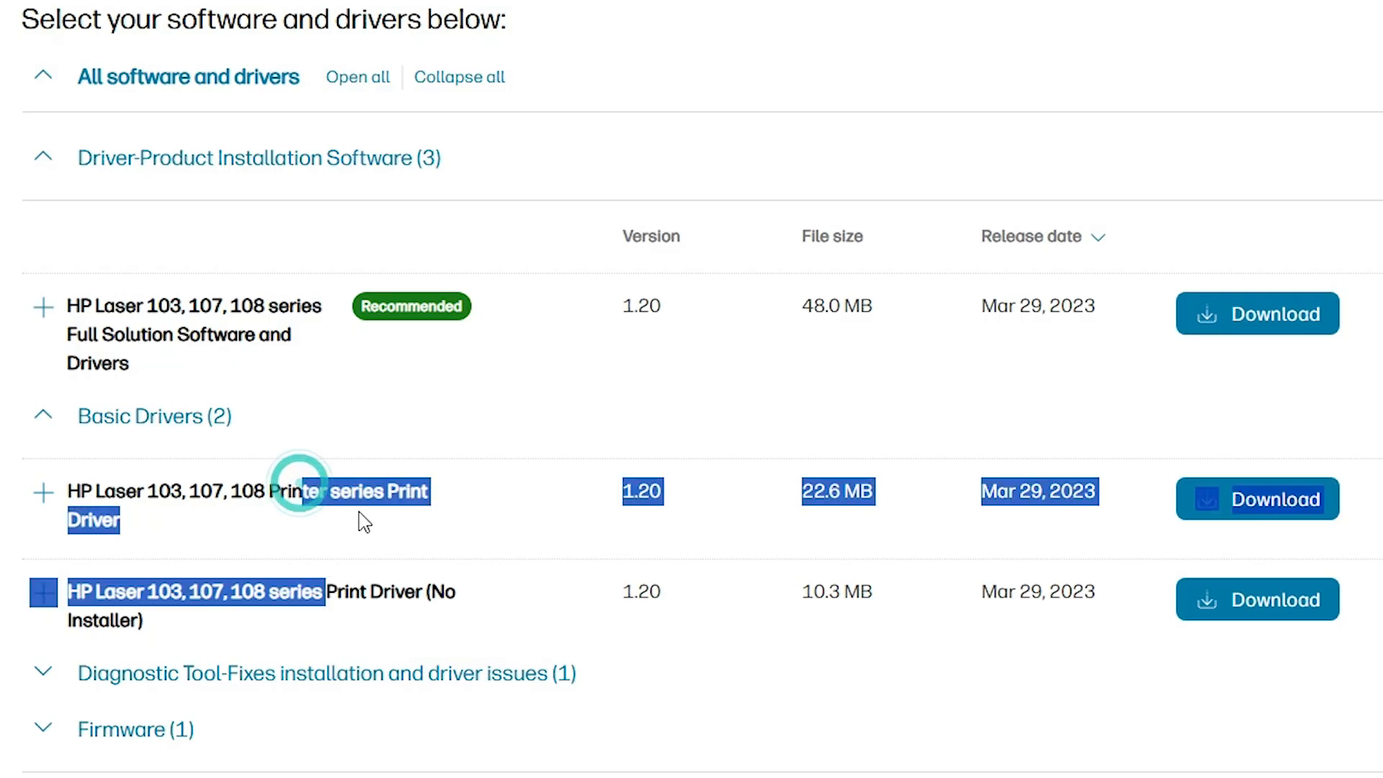
pyautogui.click(47, 436)
pyautogui.click(43, 418)
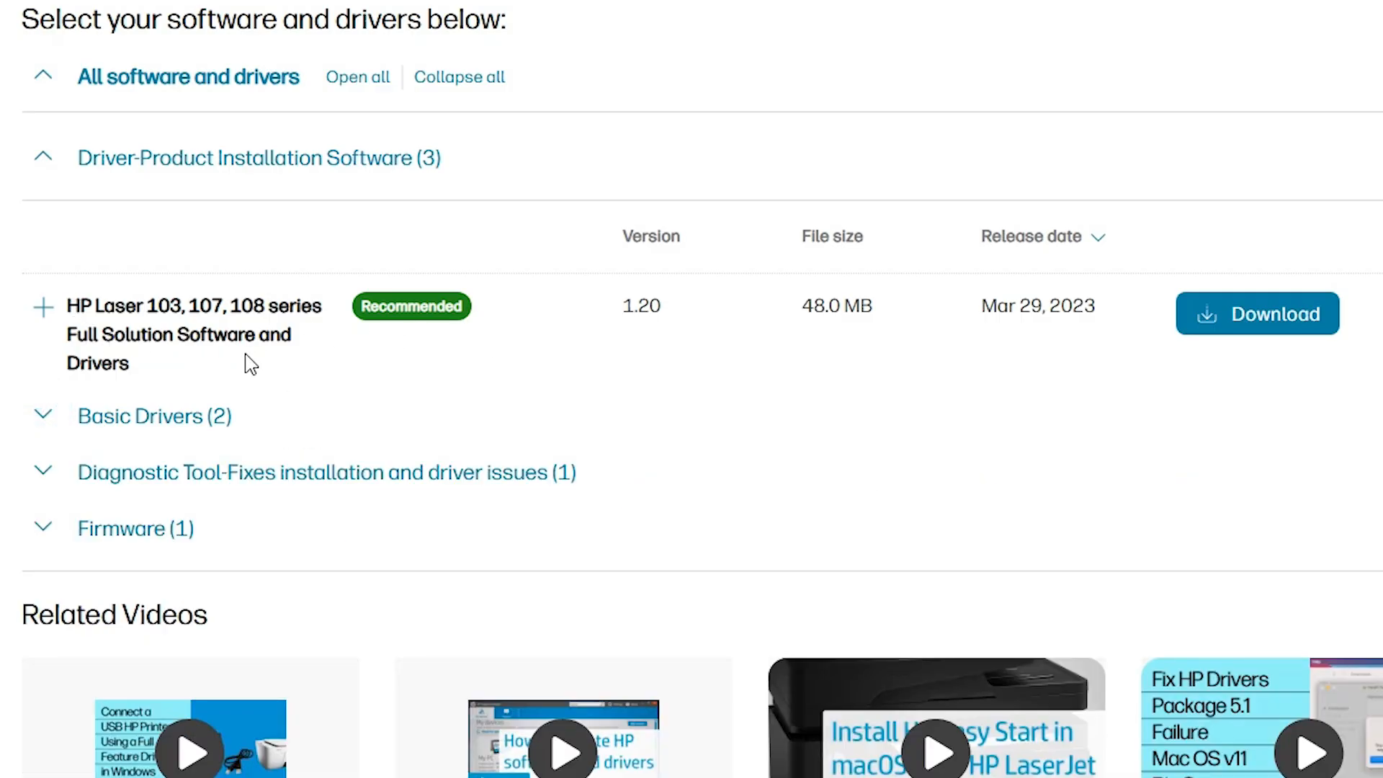
pyautogui.click(1236, 324)
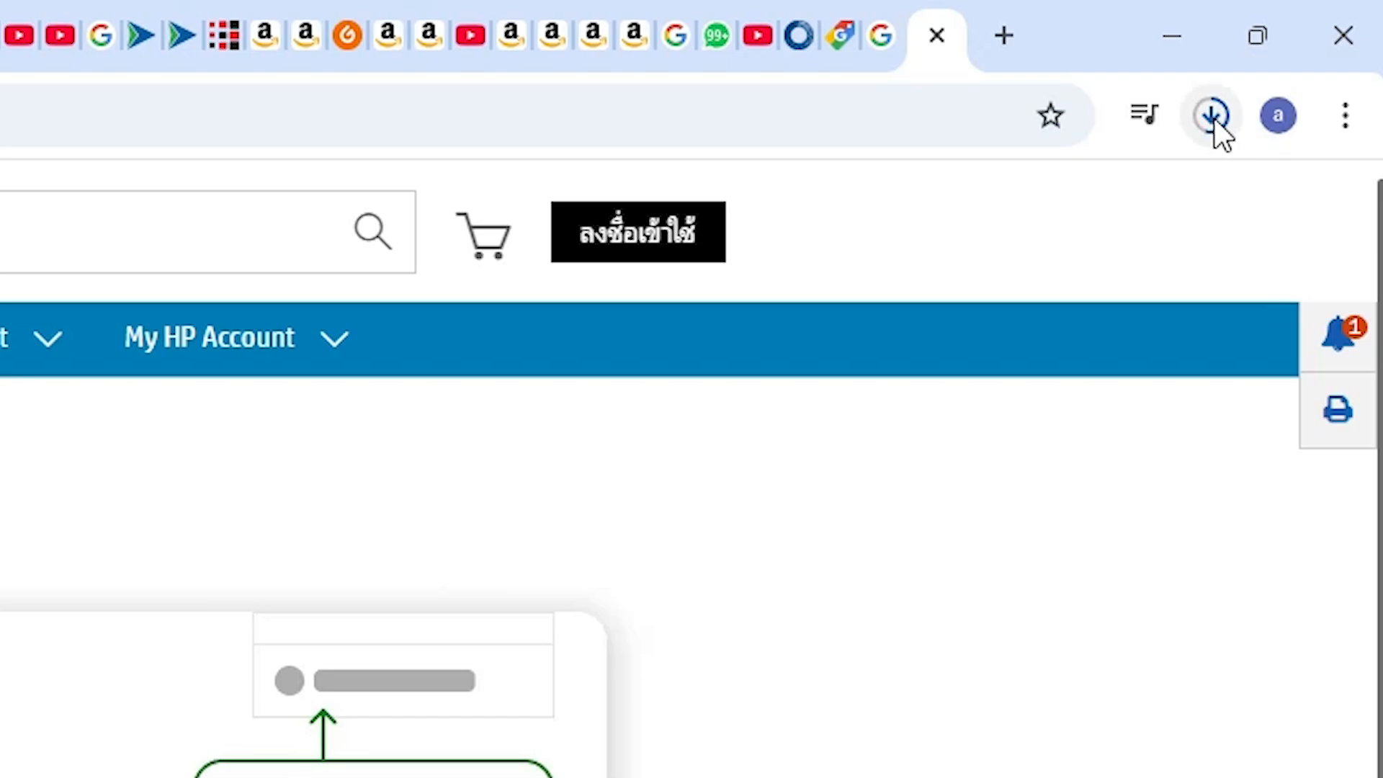
# Step: Show the downloaded HP Laser installer in its folder, move it to the desktop, and place it below the existing folder icons
pyautogui.click(1213, 118)
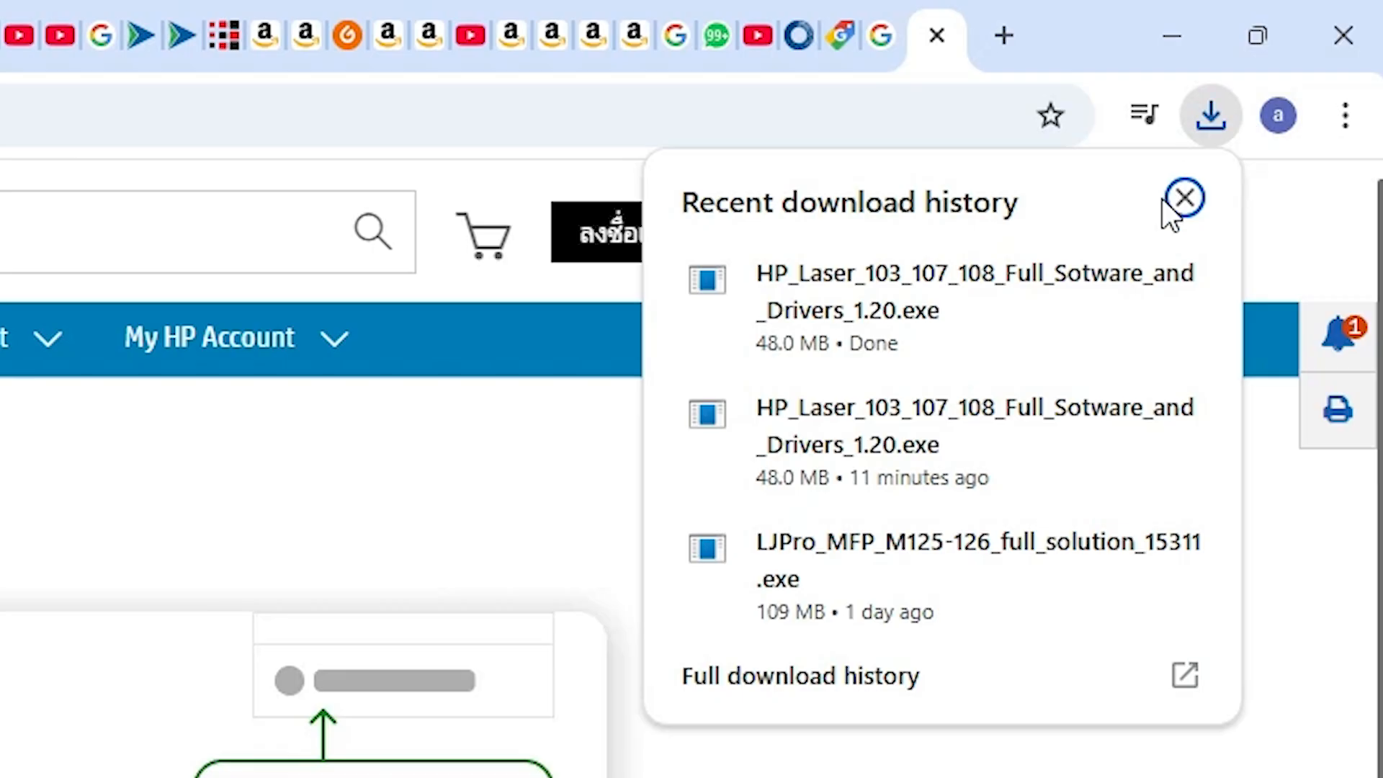
pyautogui.click(1105, 285)
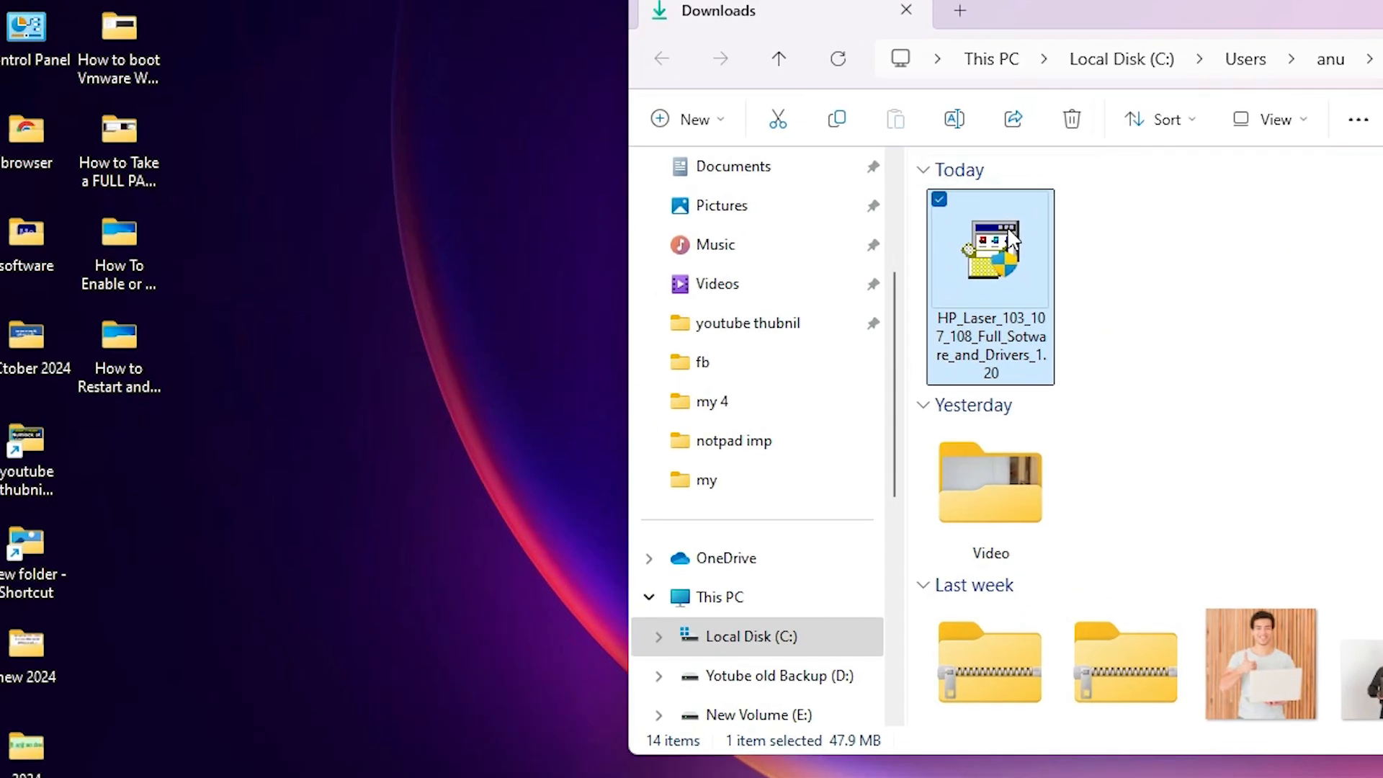
pyautogui.moveTo(1012, 237); pyautogui.dragTo(331, 425)
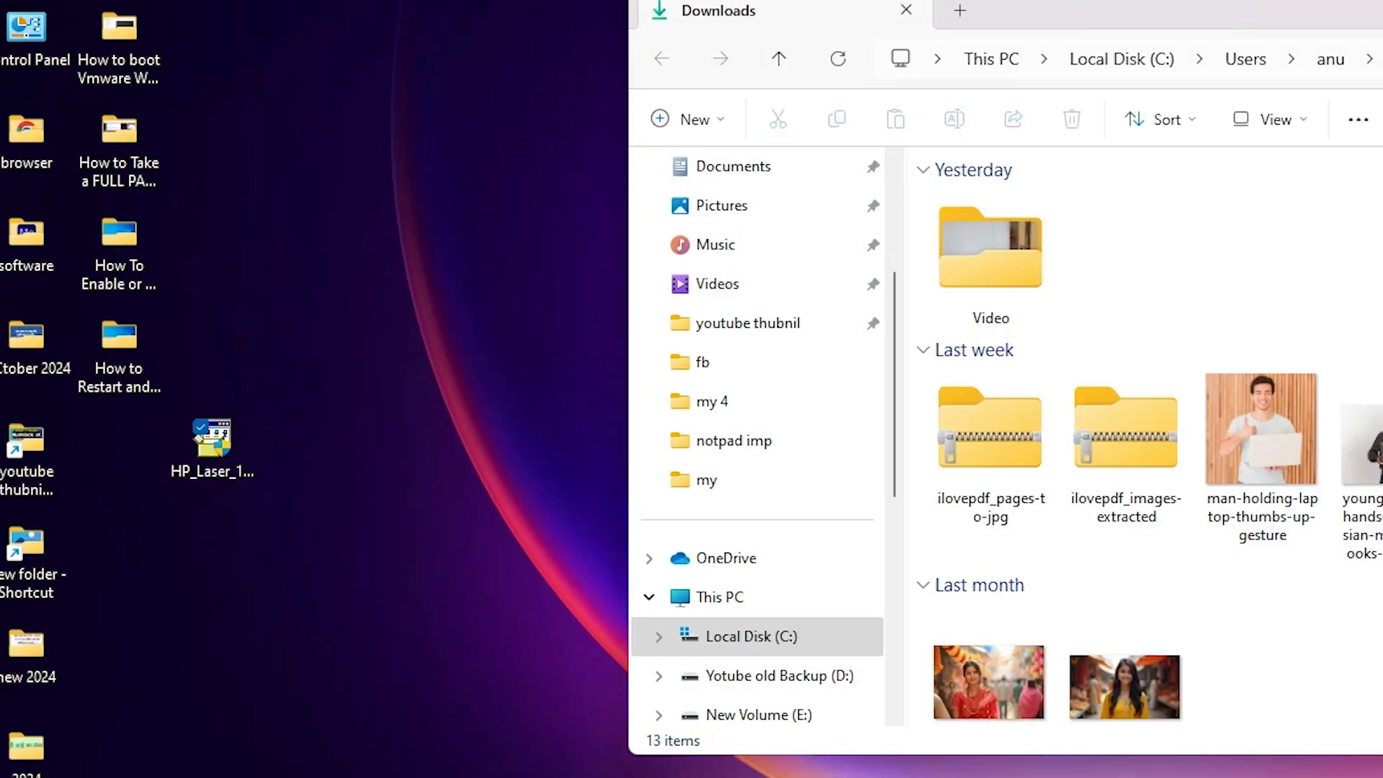
pyautogui.click(1382, 10)
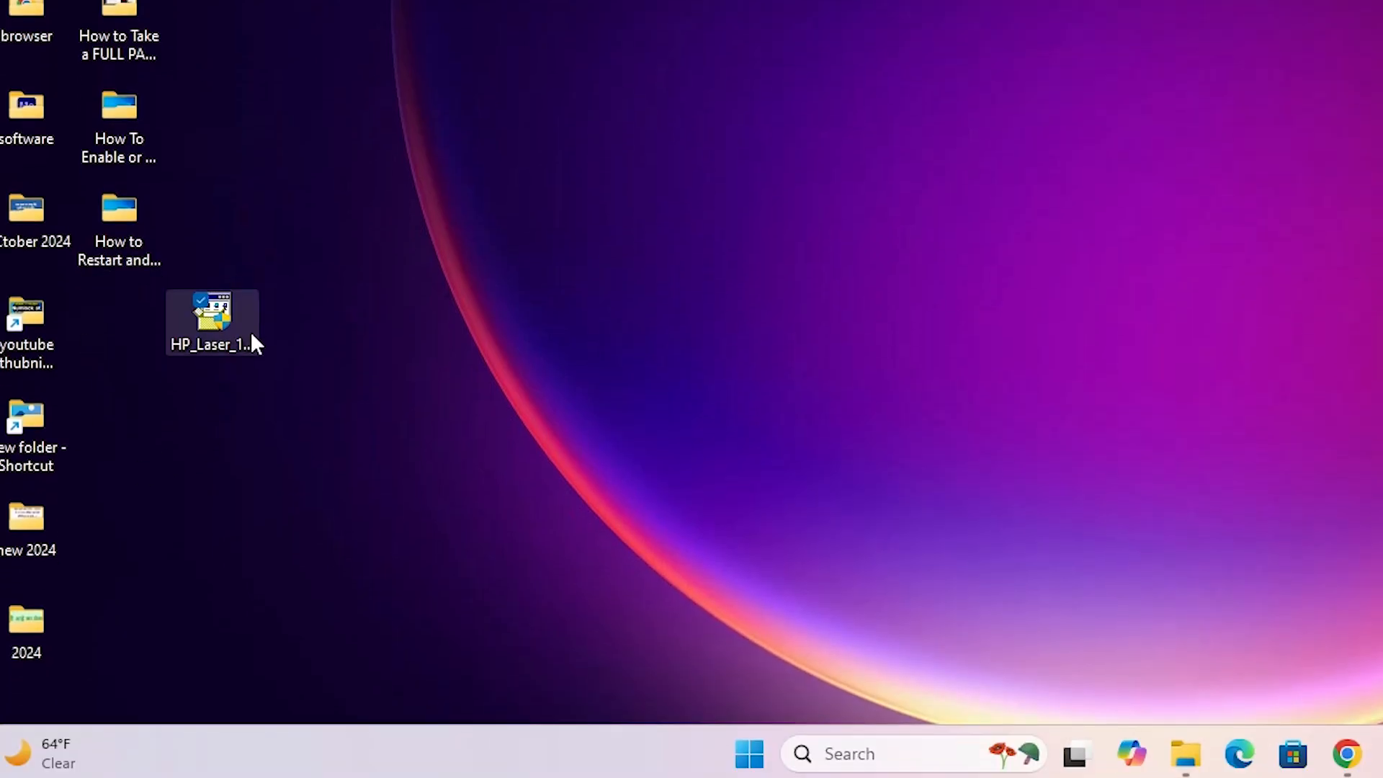
pyautogui.moveTo(251, 335); pyautogui.dragTo(164, 344)
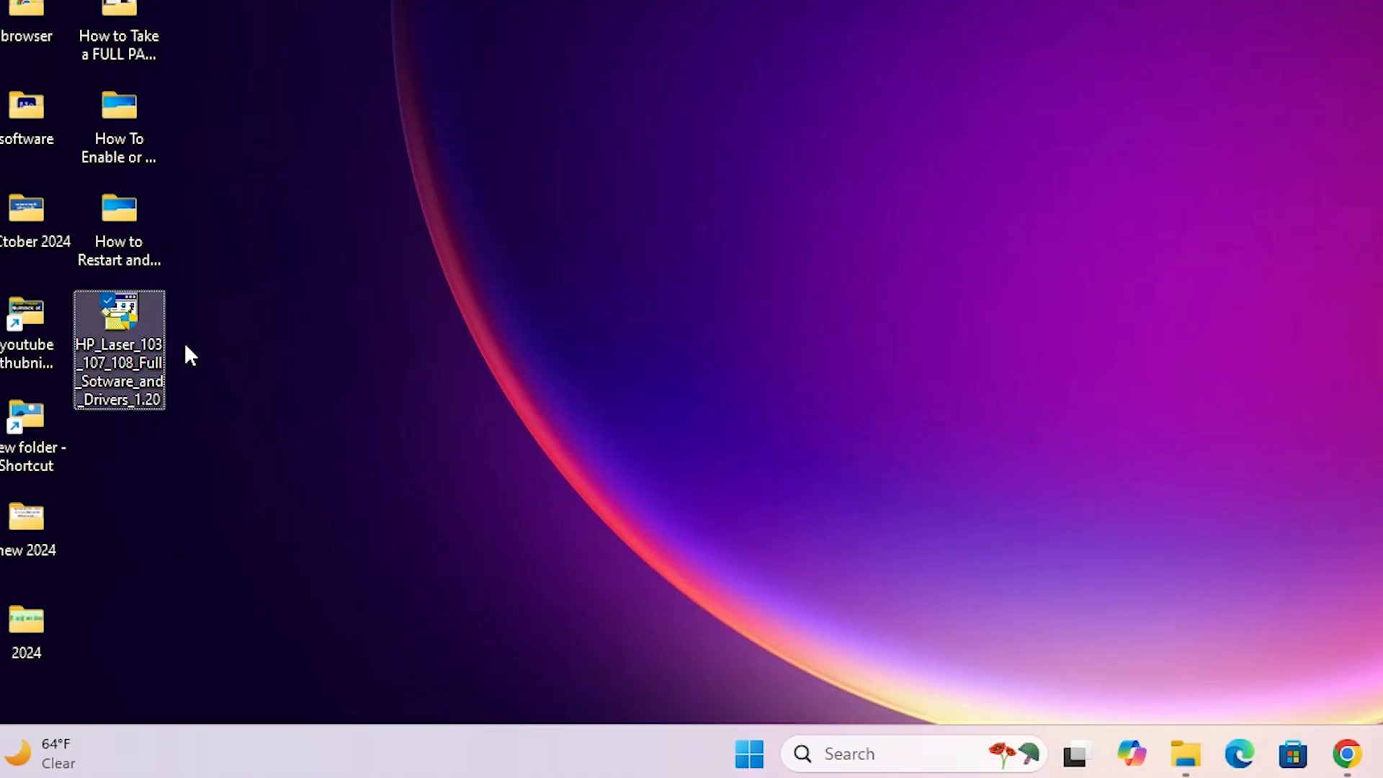
# Step: Extract the HP_Laser_103_107_108_Full_Sotware_and_Drivers_1.20 installer with WinRAR into the suggested folder of the same name on the desktop
pyautogui.rightClick(146, 335)
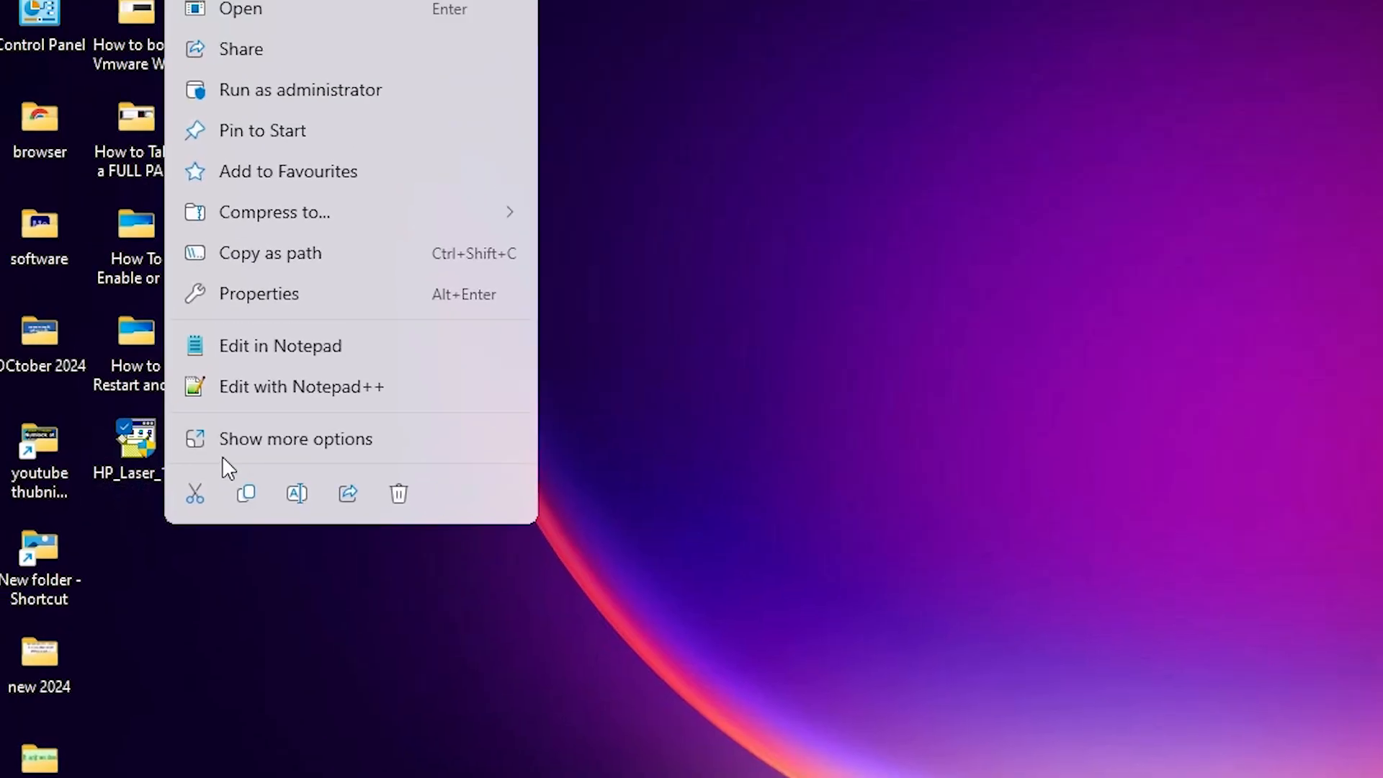
pyautogui.click(229, 457)
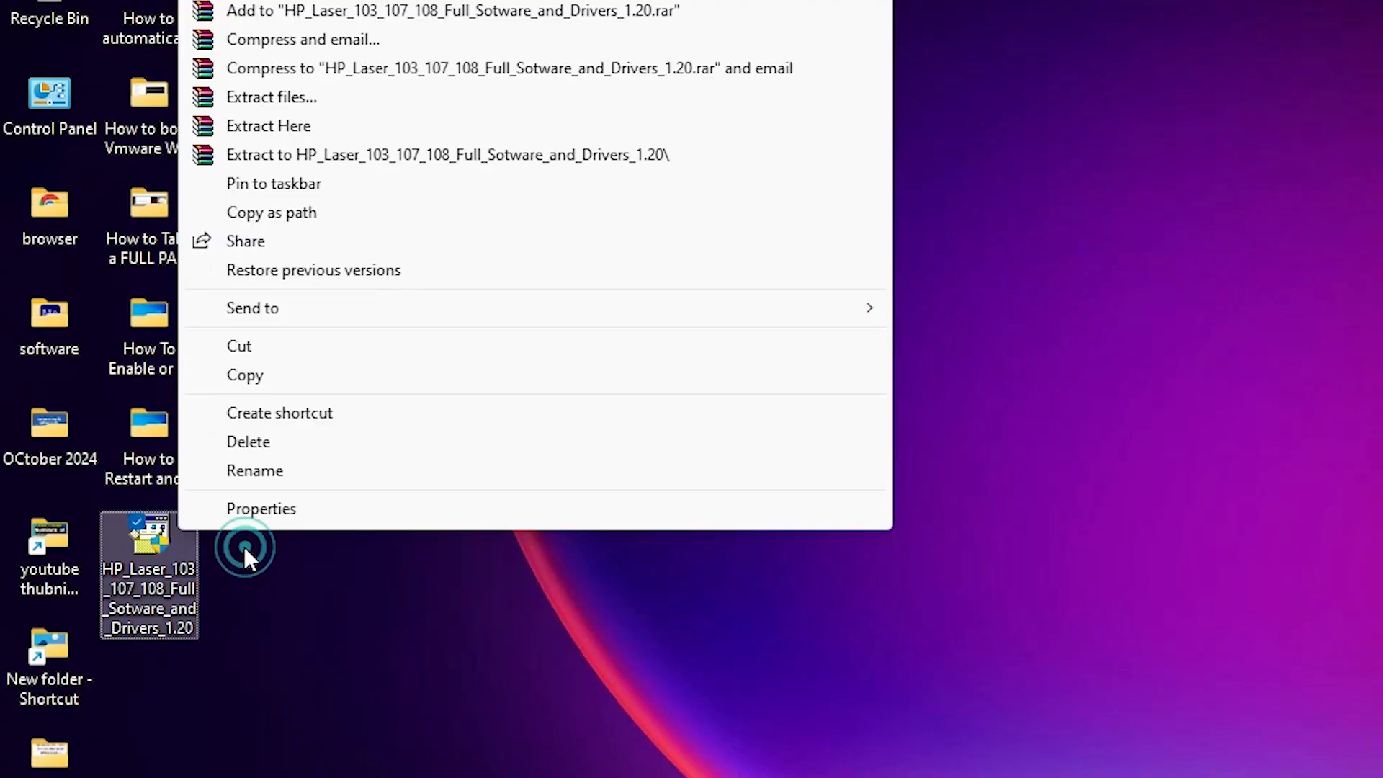
pyautogui.click(314, 101)
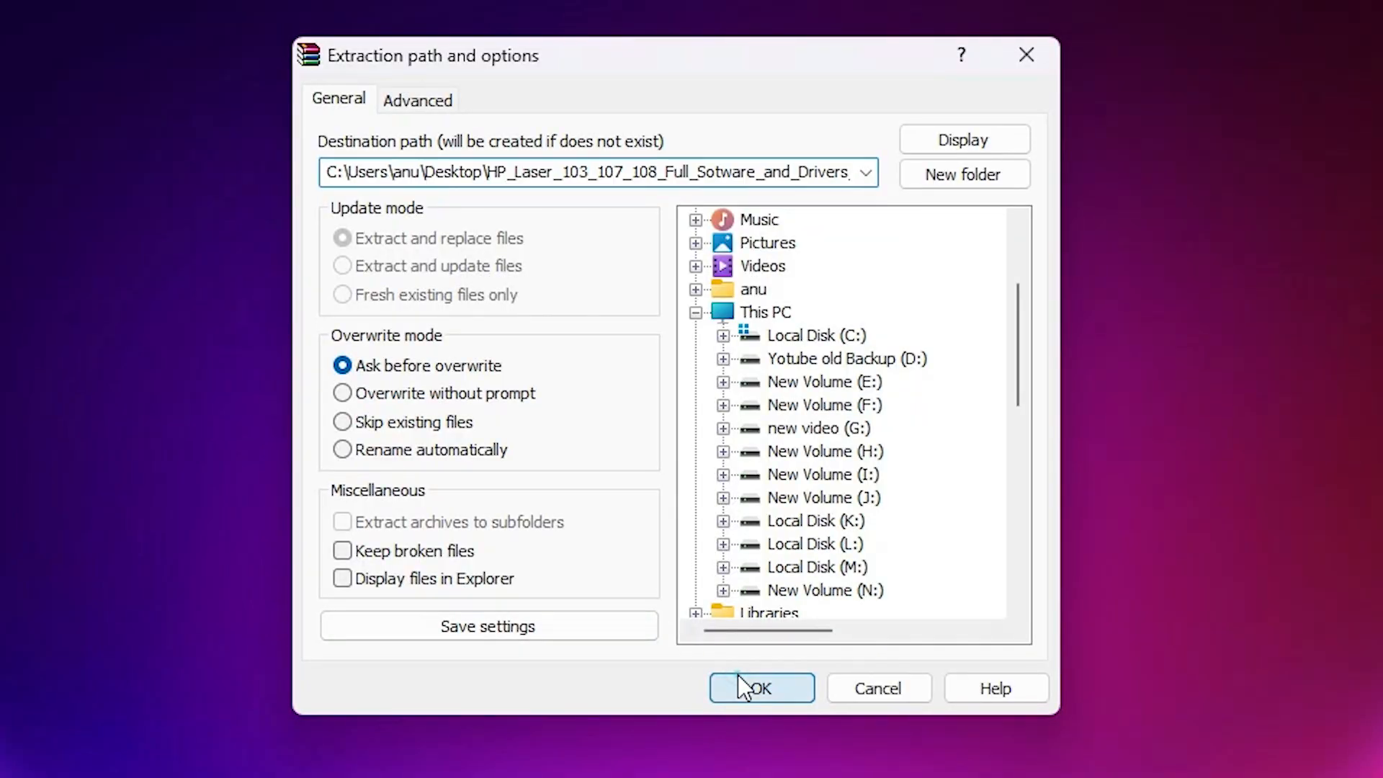
pyautogui.click(742, 687)
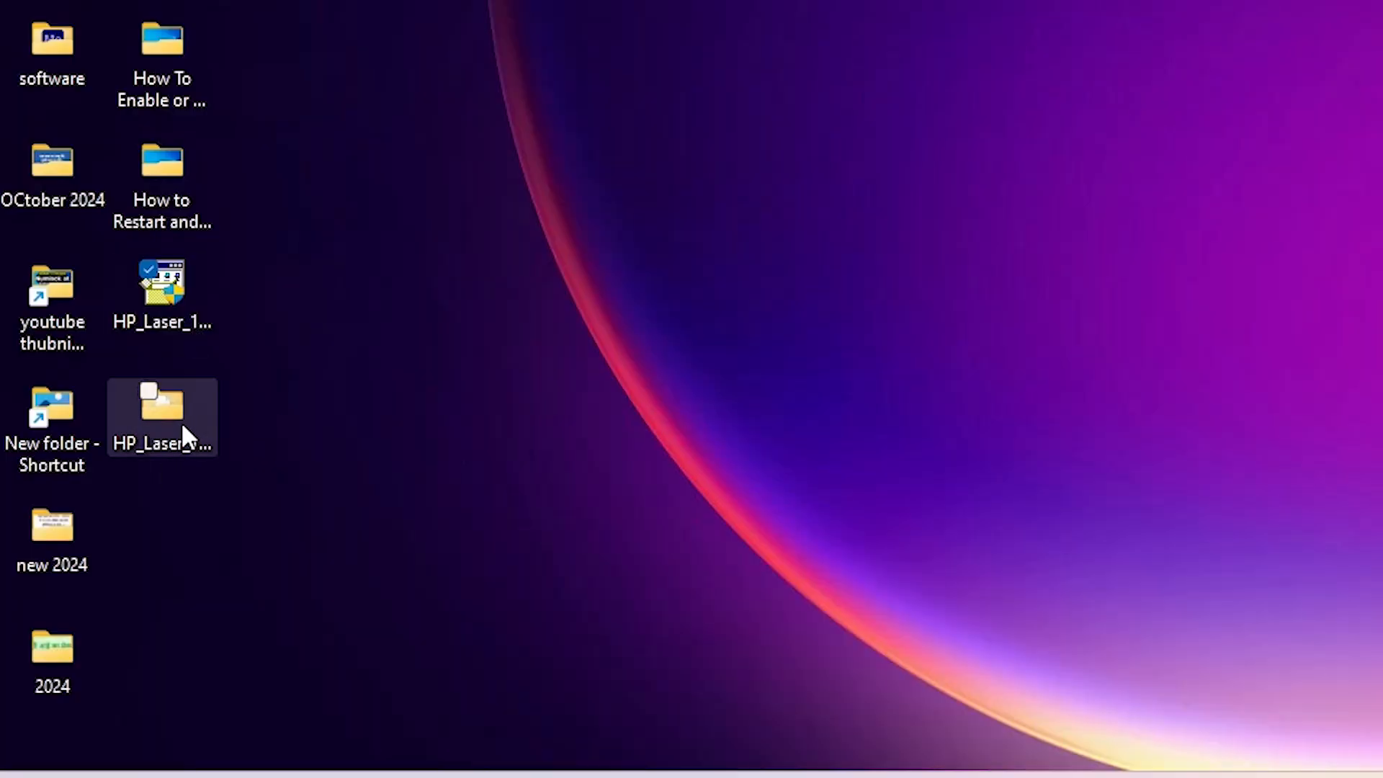
# Step: Examine the driver files in the extracted folder's Printer\SPL subfolder, and close the window
pyautogui.doubleClick(178, 417)
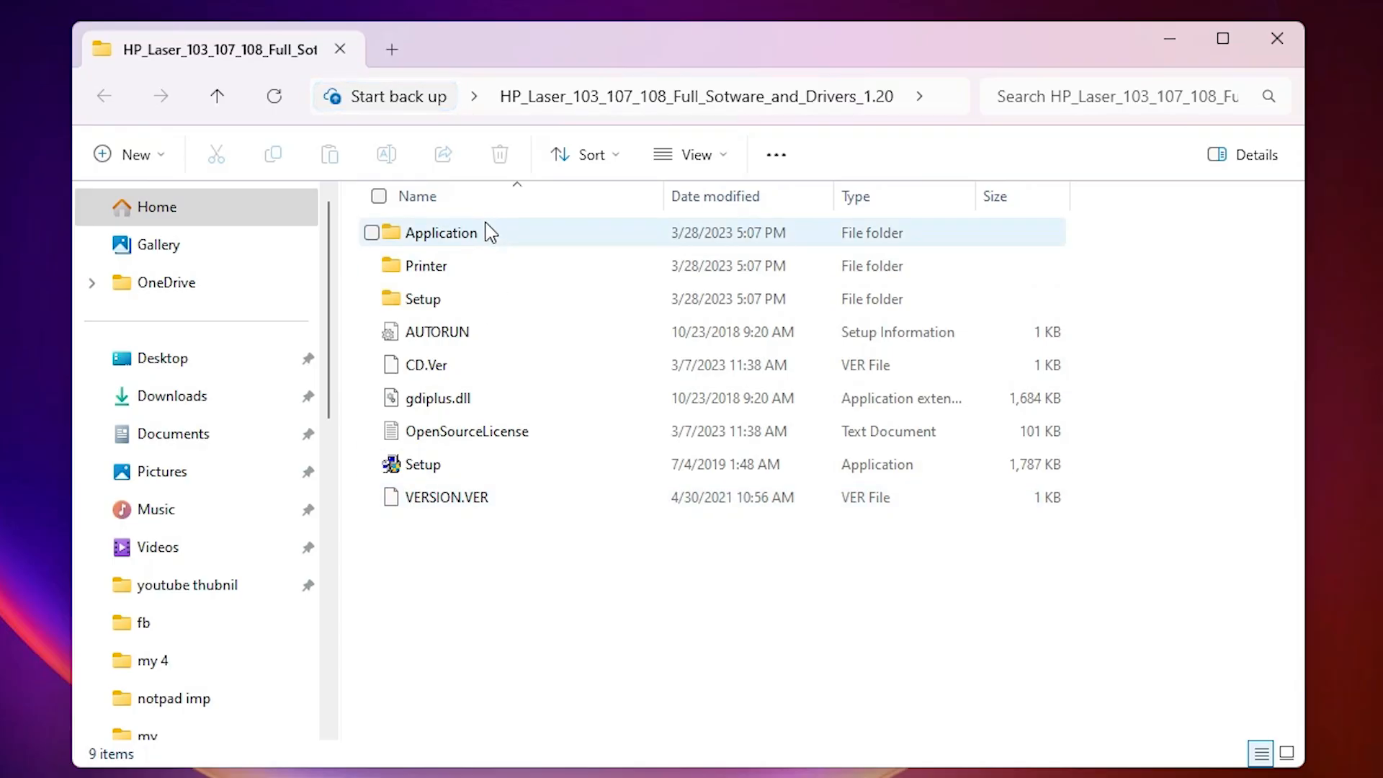
pyautogui.doubleClick(460, 271)
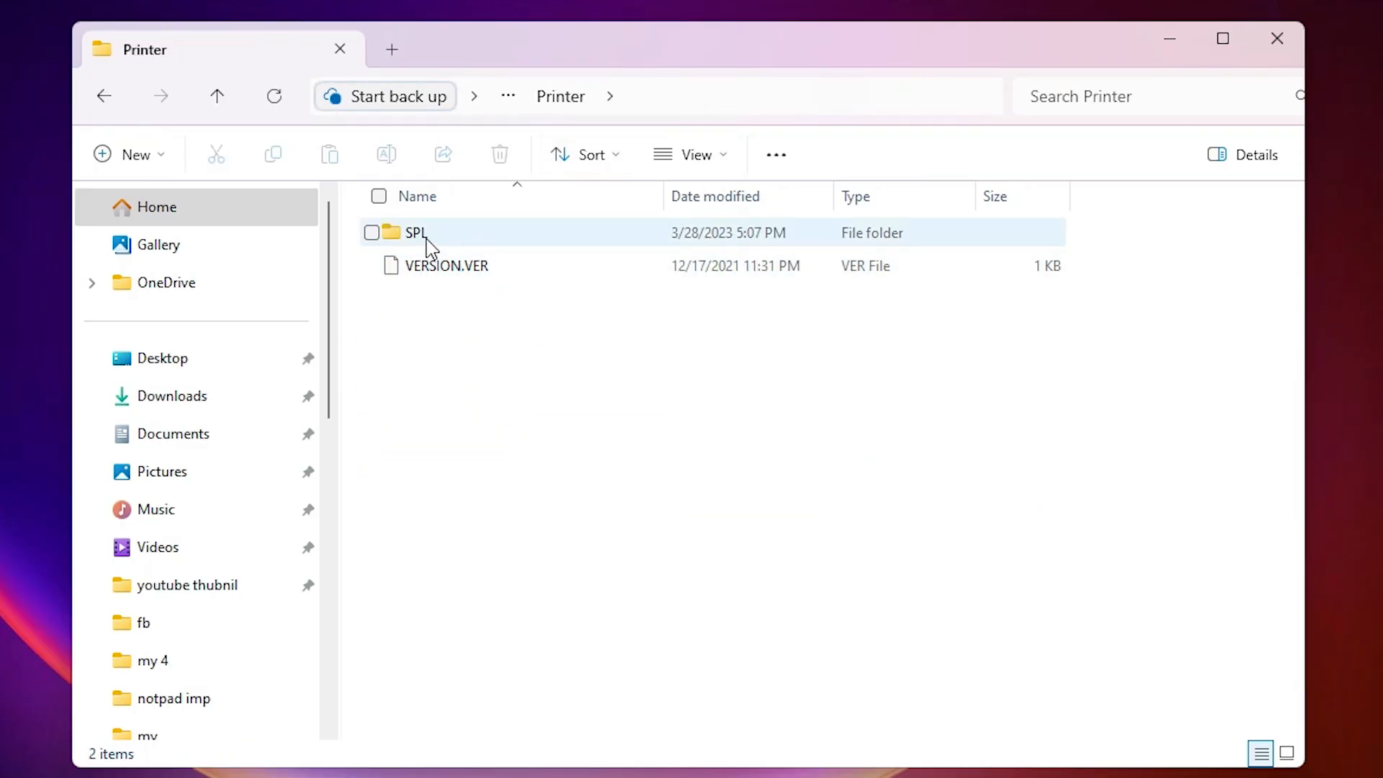
pyautogui.doubleClick(423, 240)
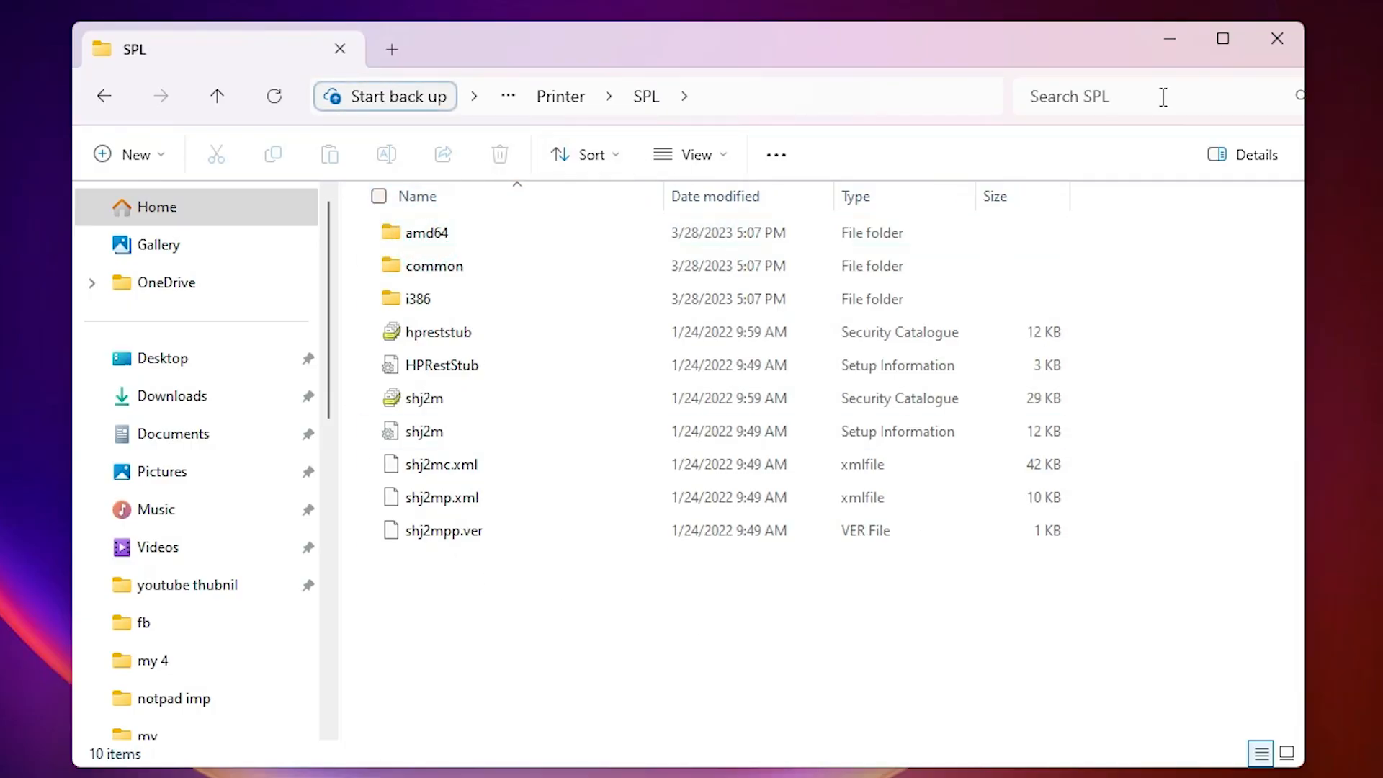
pyautogui.click(1276, 40)
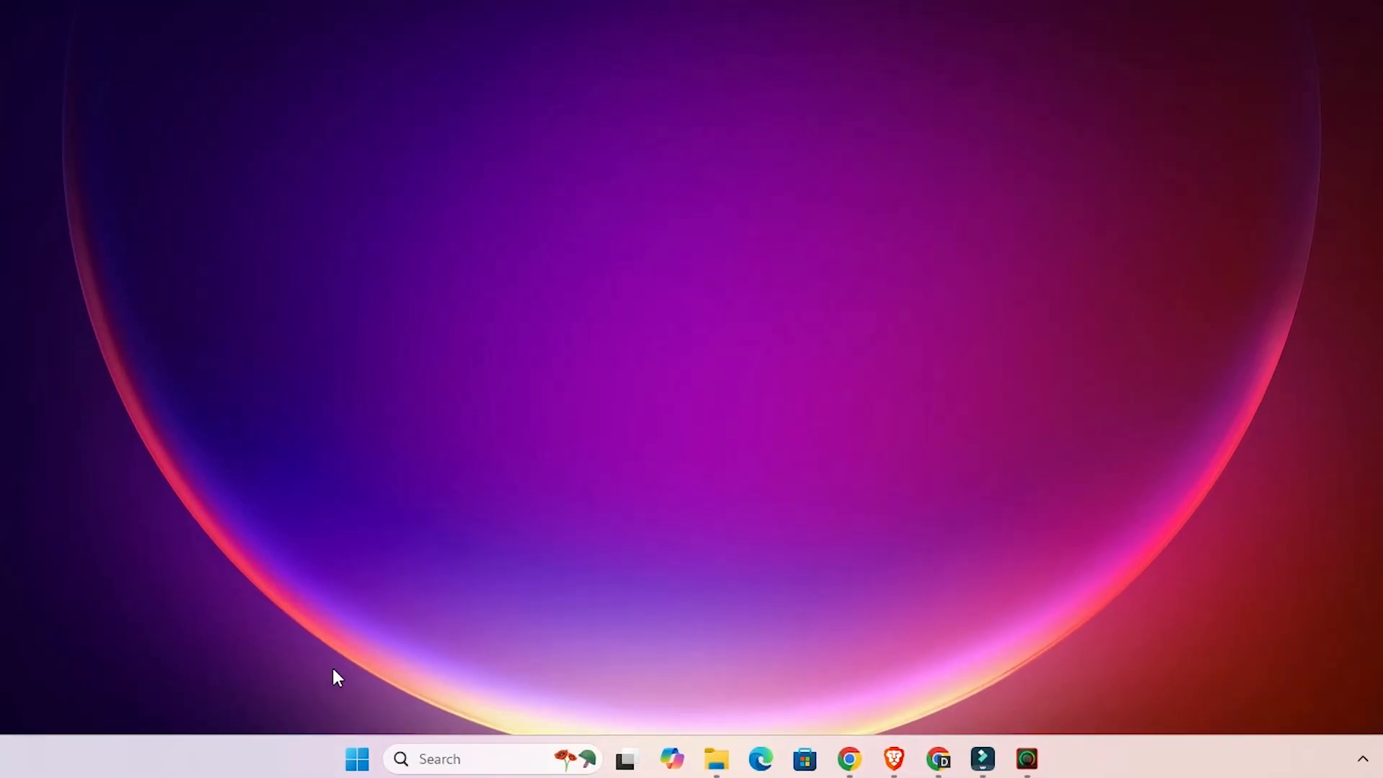
# Step: Search Windows for "pr" and open the Printers & scanners settings
pyautogui.click(369, 759)
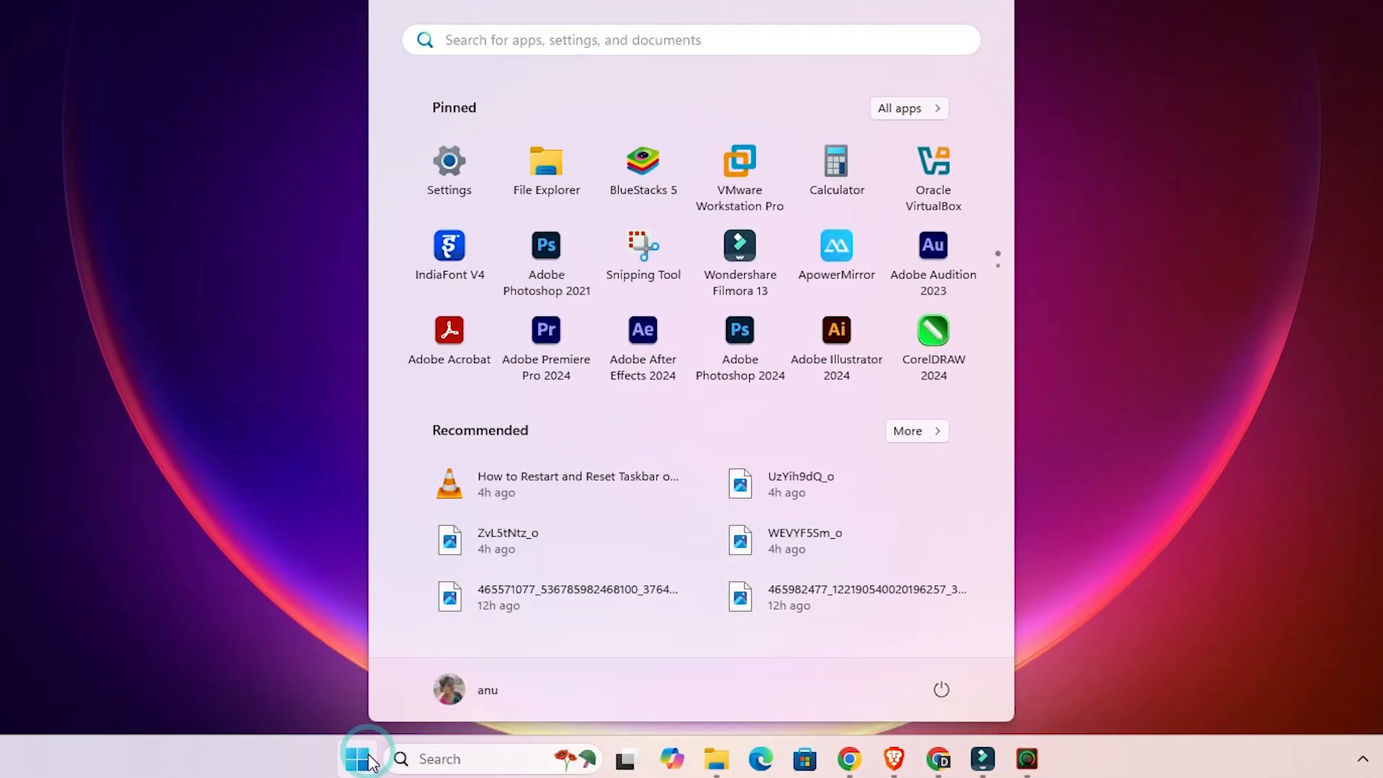
pyautogui.click(369, 760)
pyautogui.click(369, 760)
pyautogui.write('pr')
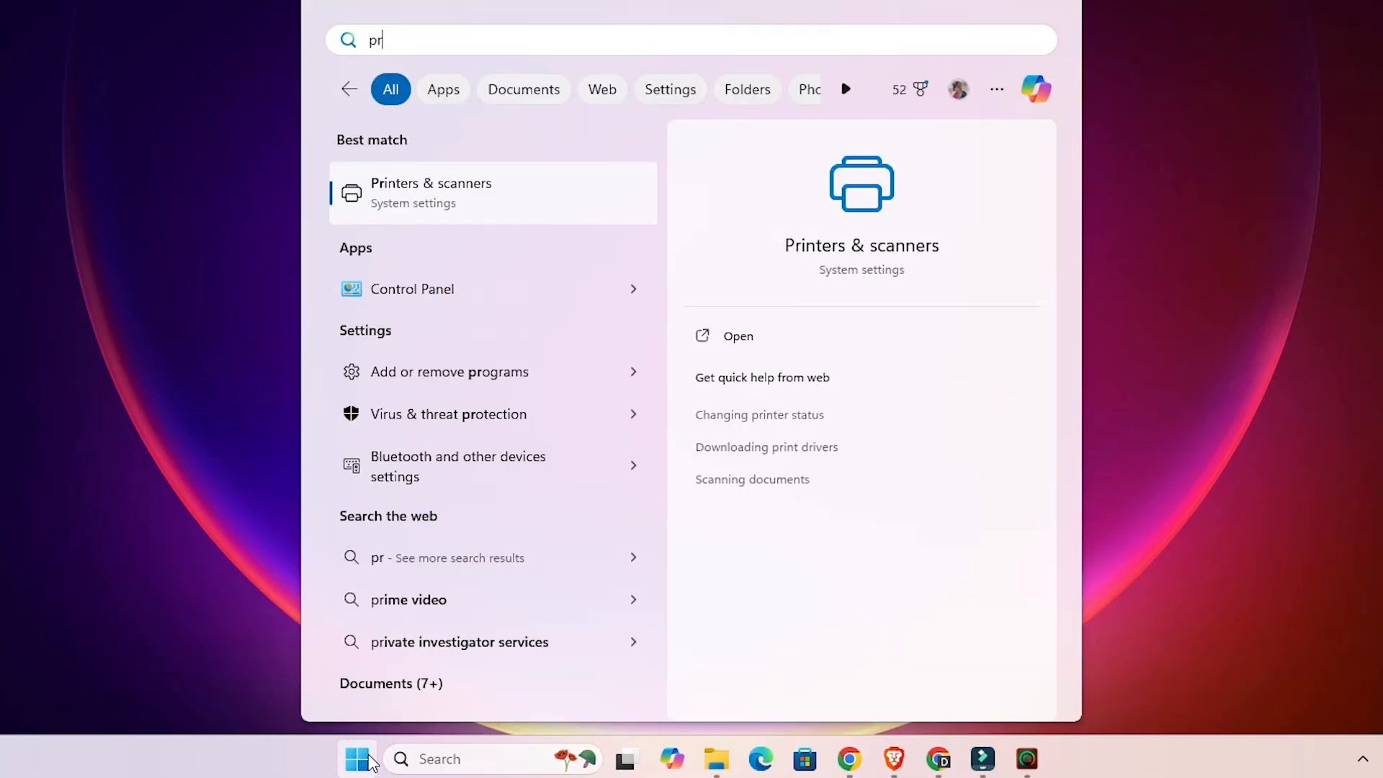
pyautogui.click(426, 208)
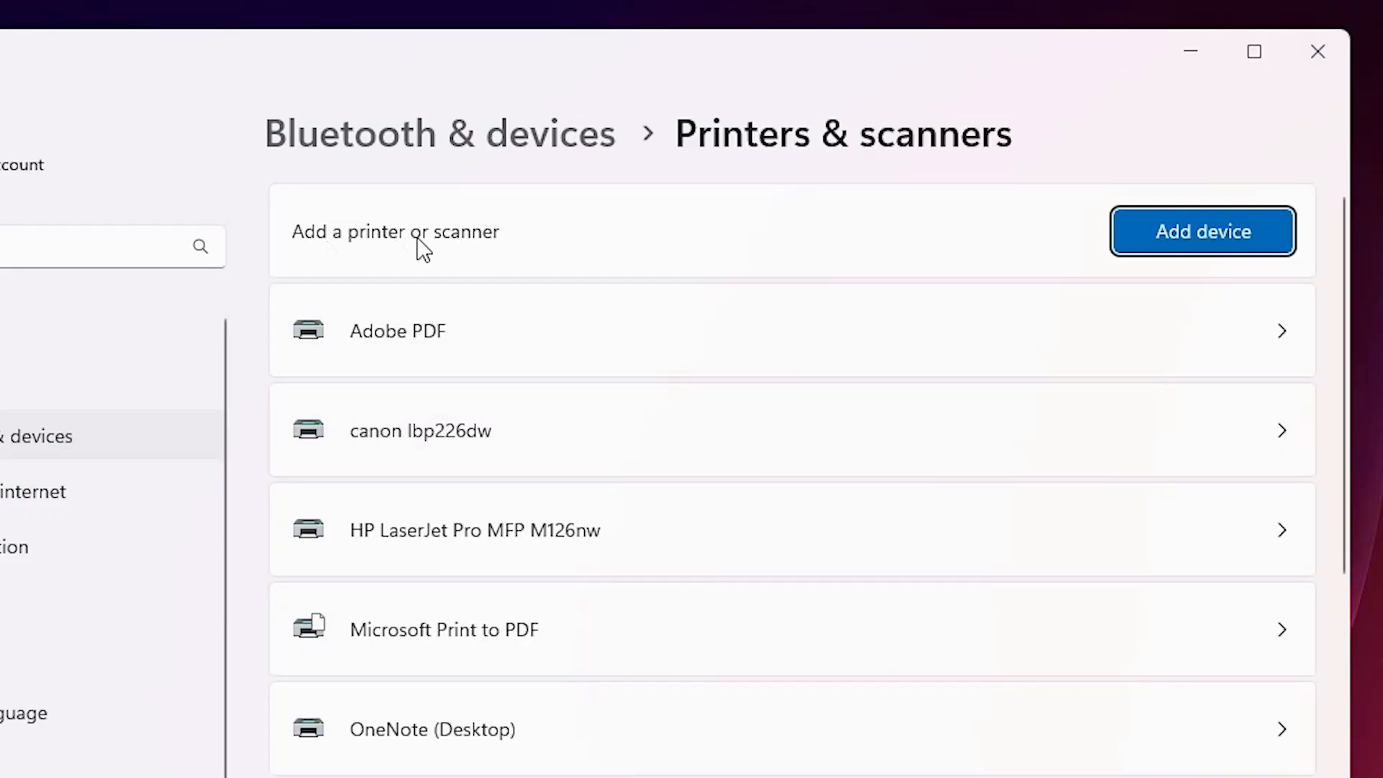
# Step: Start adding a printer manually, choosing to add a local or network printer with manual settings
pyautogui.click(1244, 251)
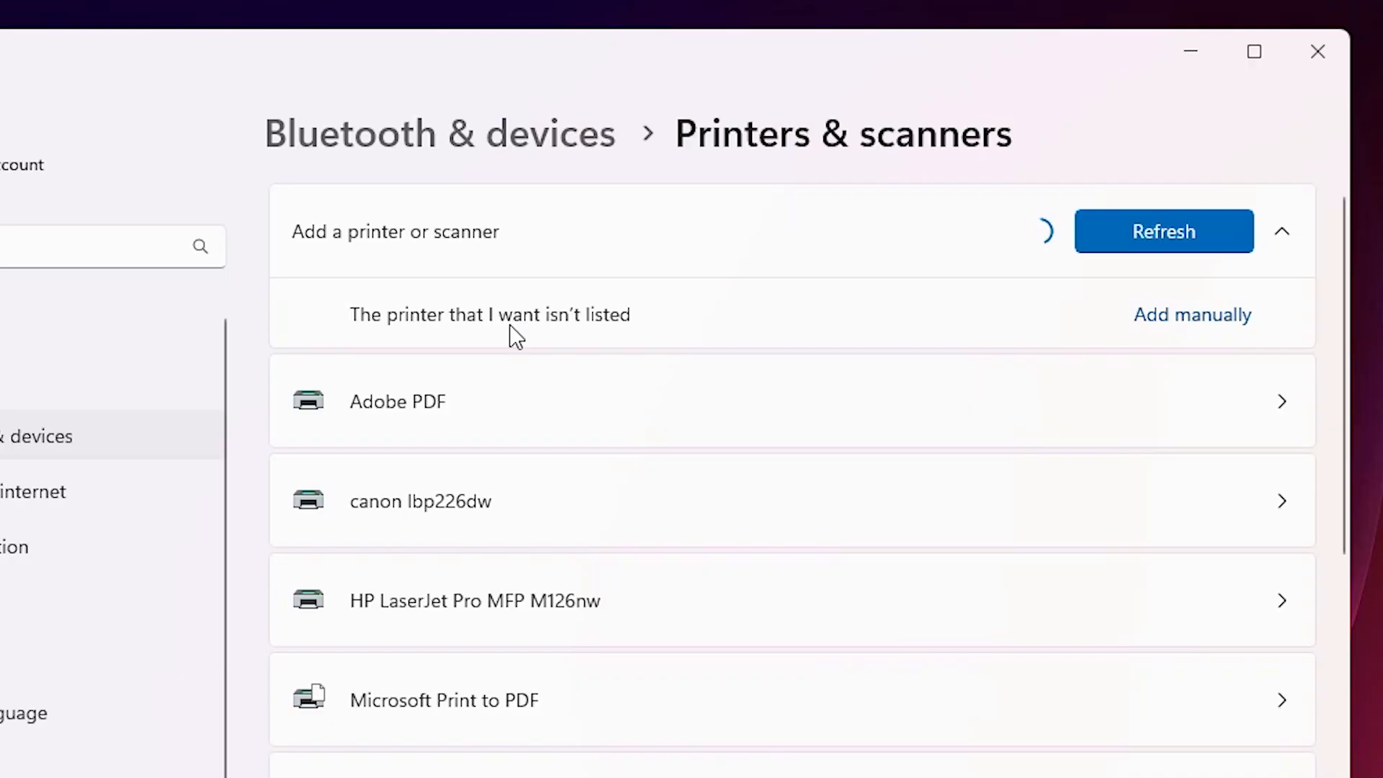
pyautogui.click(1224, 316)
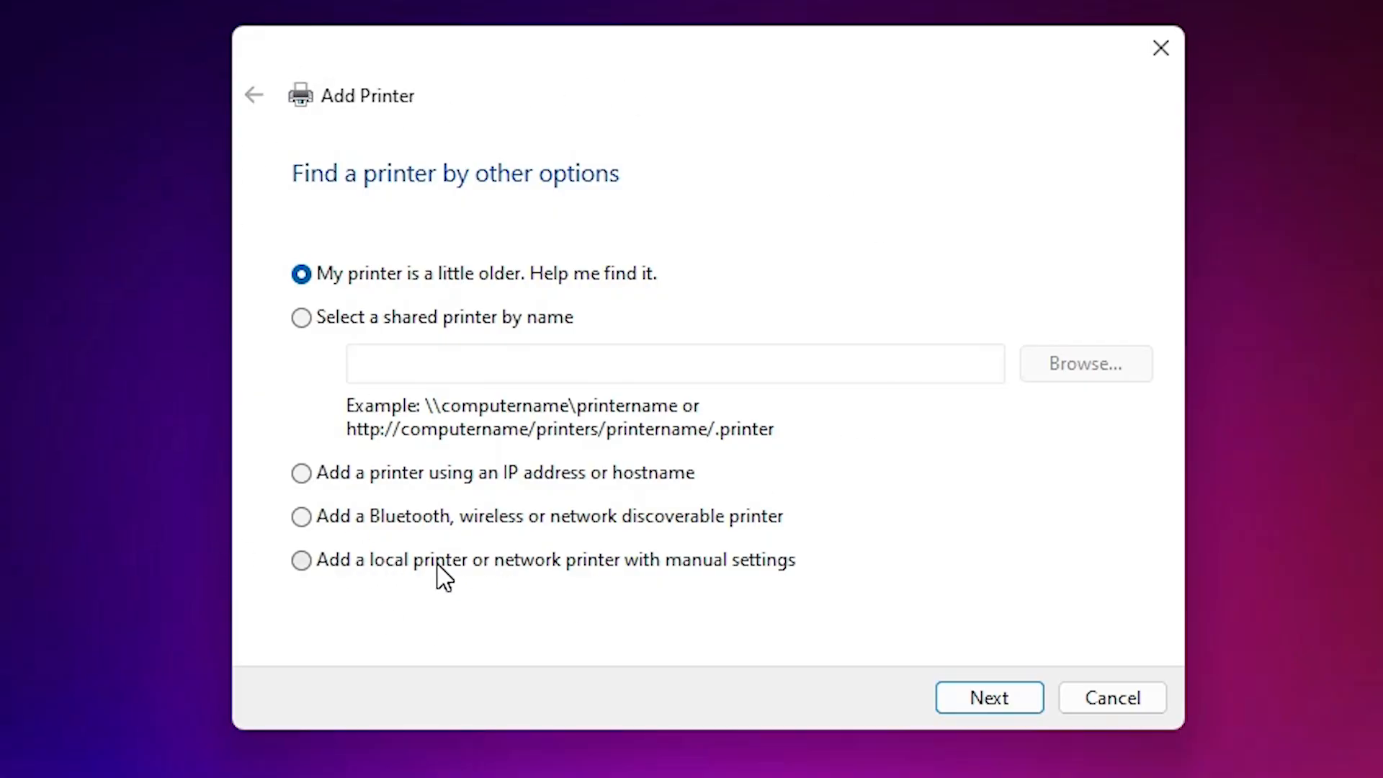
pyautogui.click(408, 564)
pyautogui.click(985, 700)
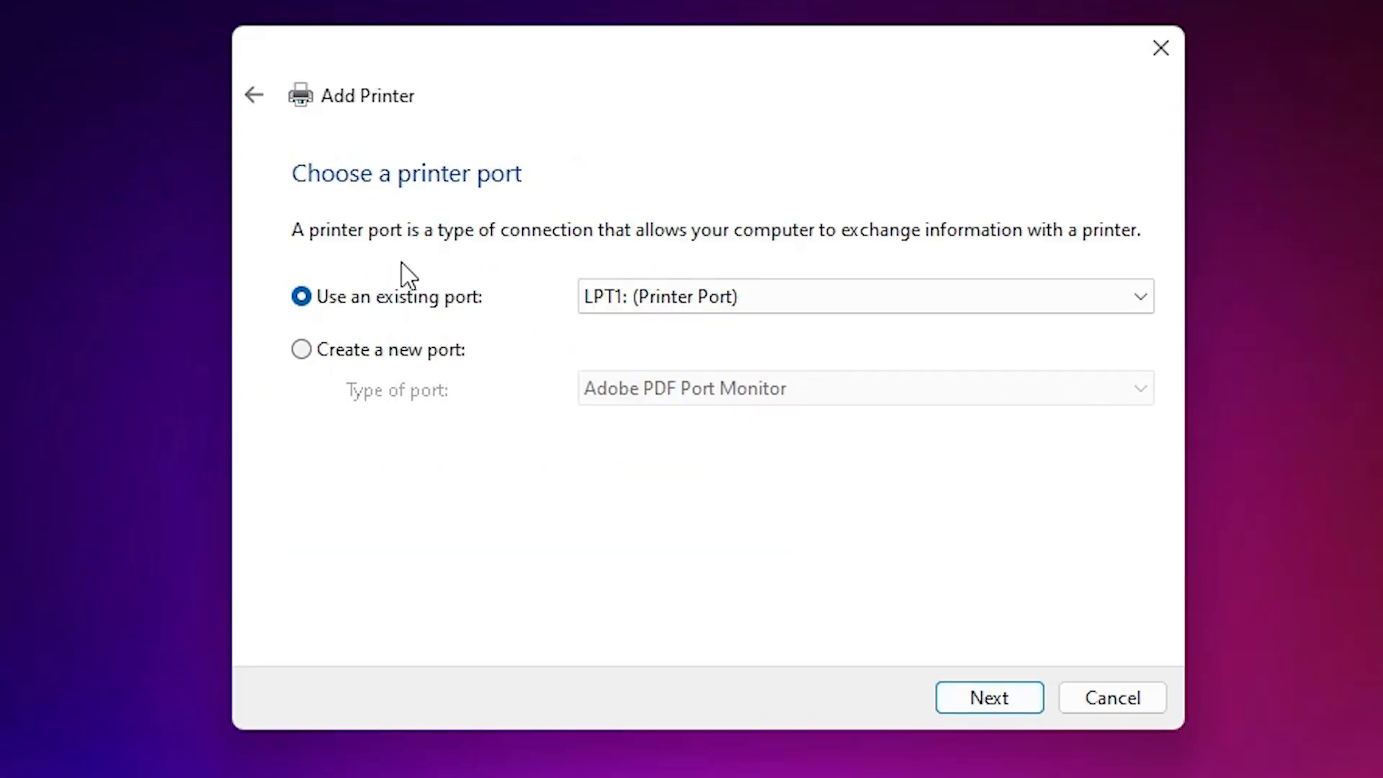
# Step: Set the printer to use the existing port USB_001 (Local Port), and continue to the driver selection
pyautogui.click(696, 298)
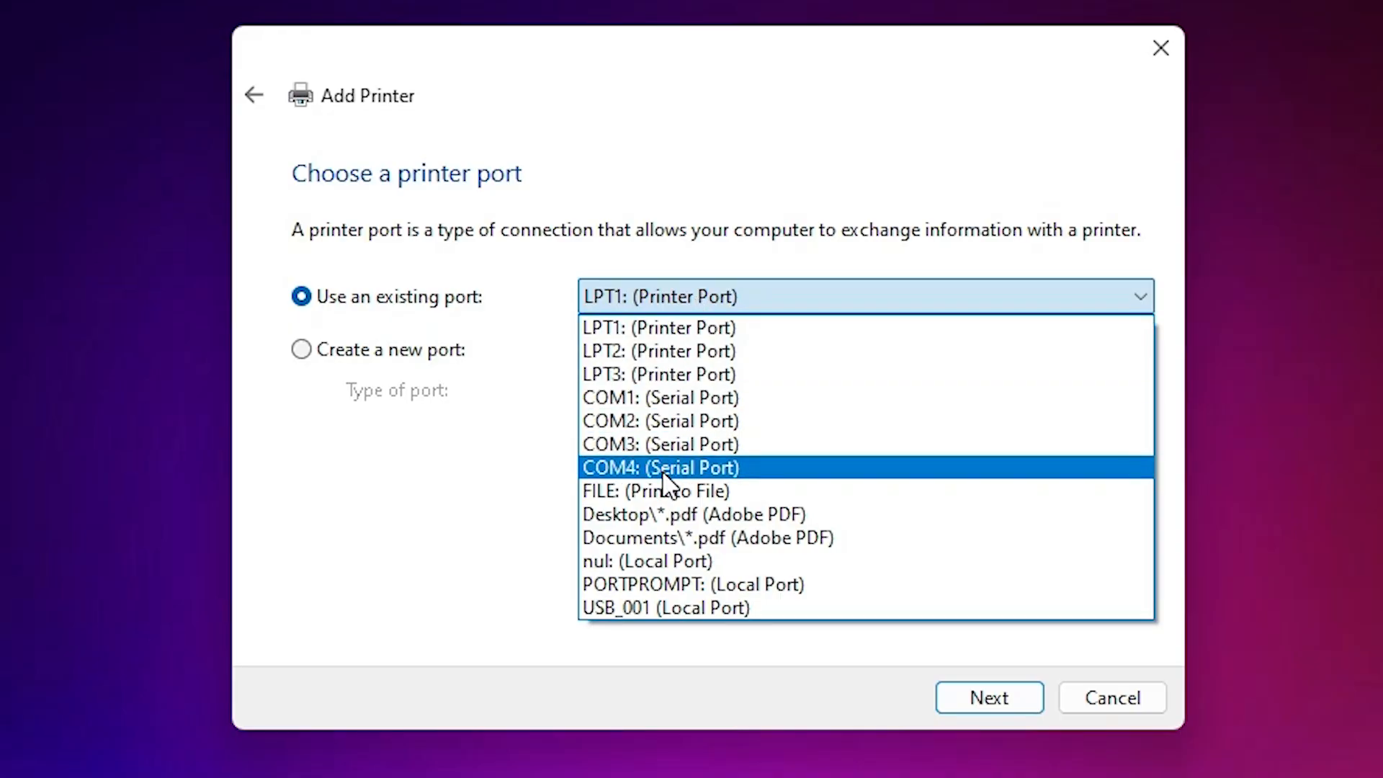
pyautogui.click(734, 607)
pyautogui.click(987, 698)
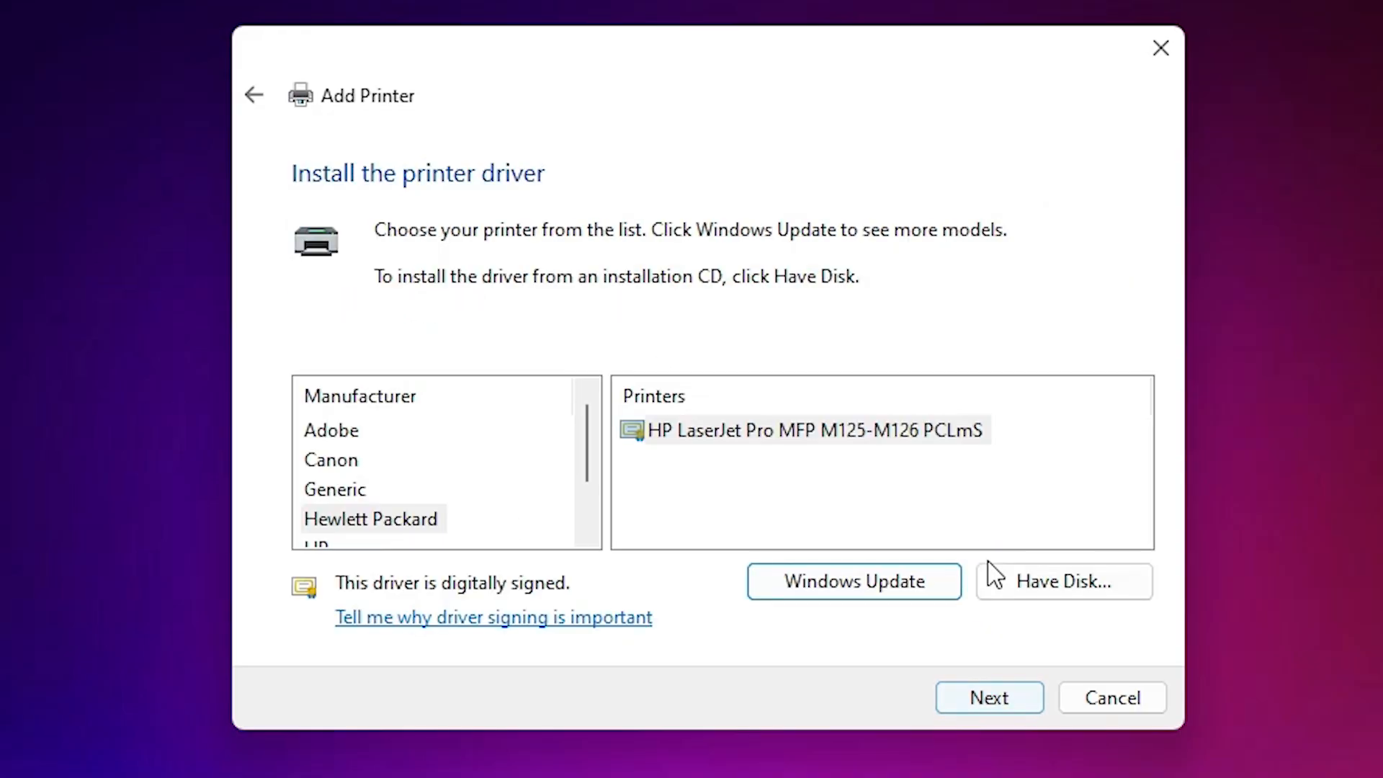
# Step: Choose to install the driver from disk and browse to Printer\SPL inside the desktop's extracted HP_Laser_103_107_108_Full_Sotware_and_Drivers_1.20 folder
pyautogui.click(1098, 583)
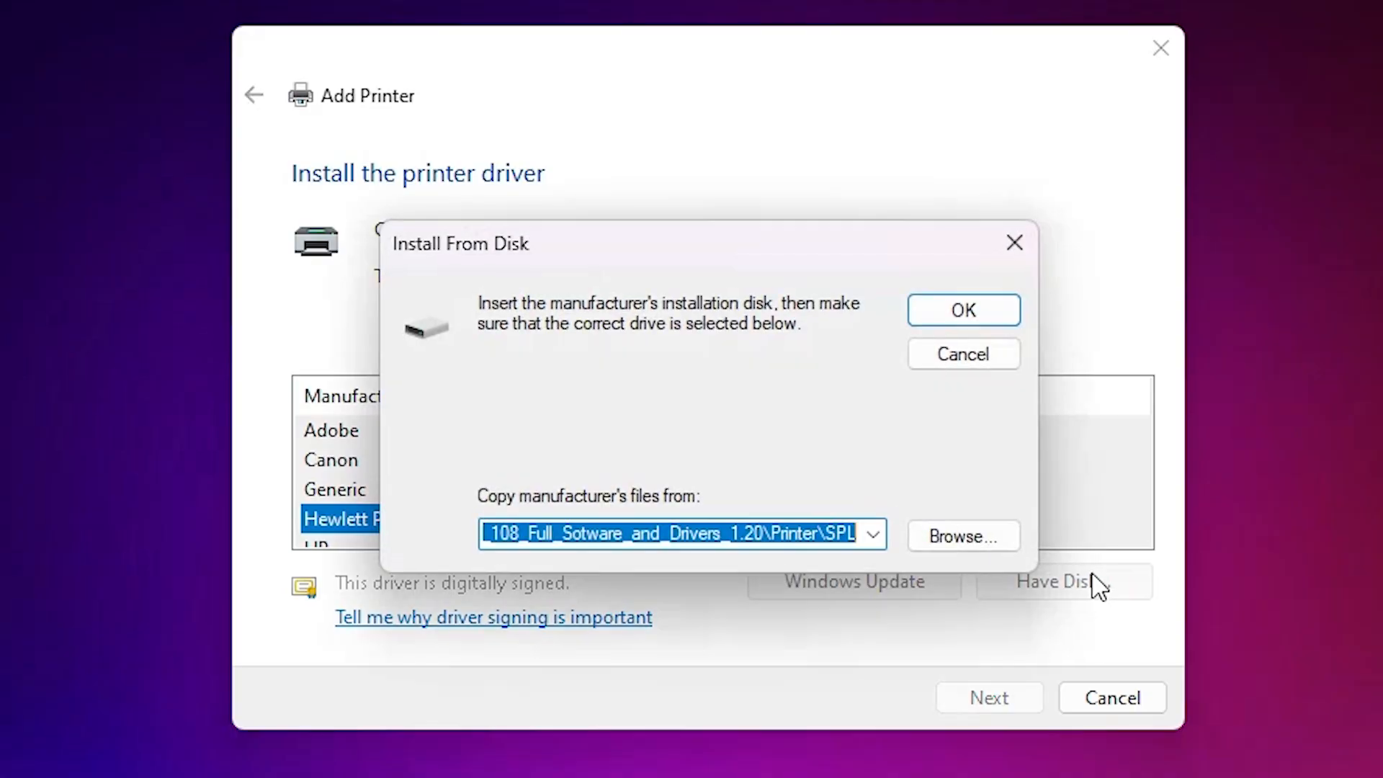
pyautogui.click(961, 534)
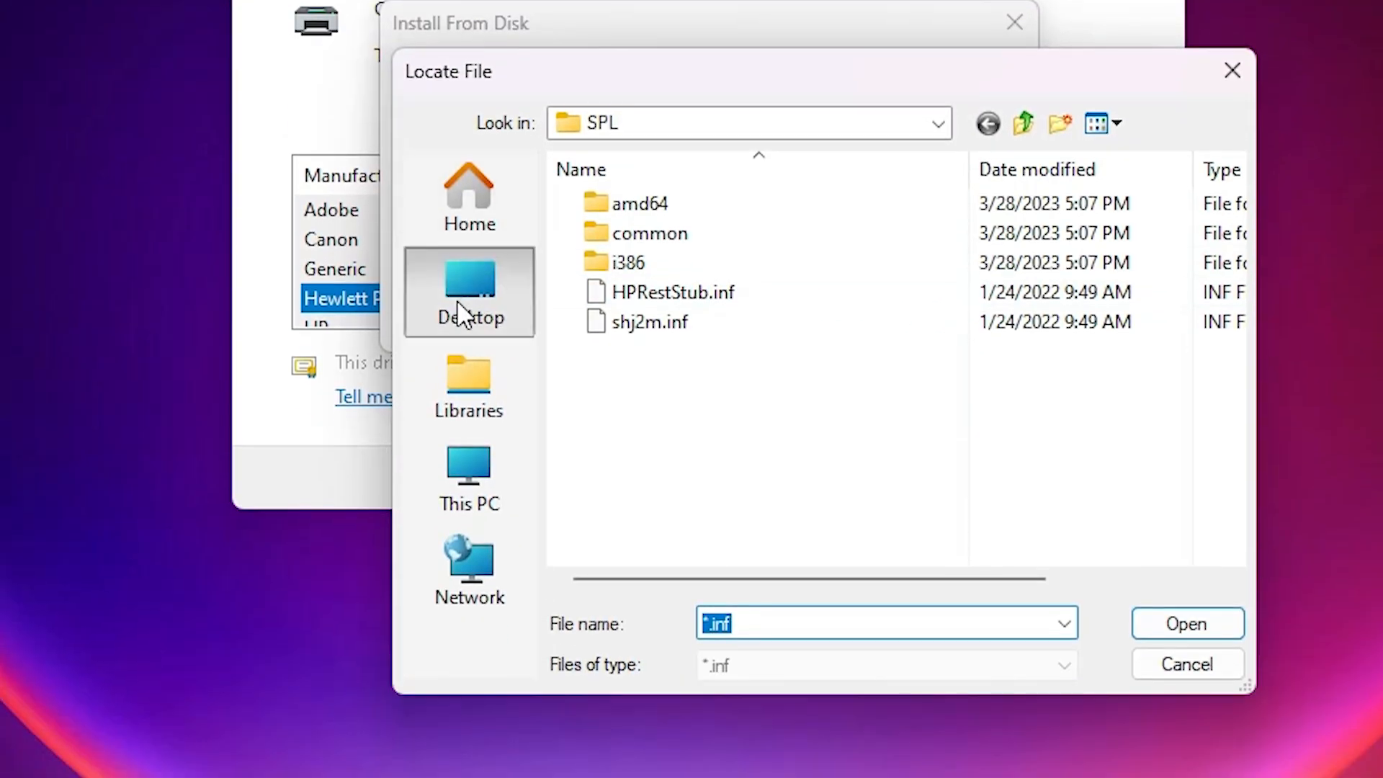
pyautogui.click(433, 513)
pyautogui.click(728, 608)
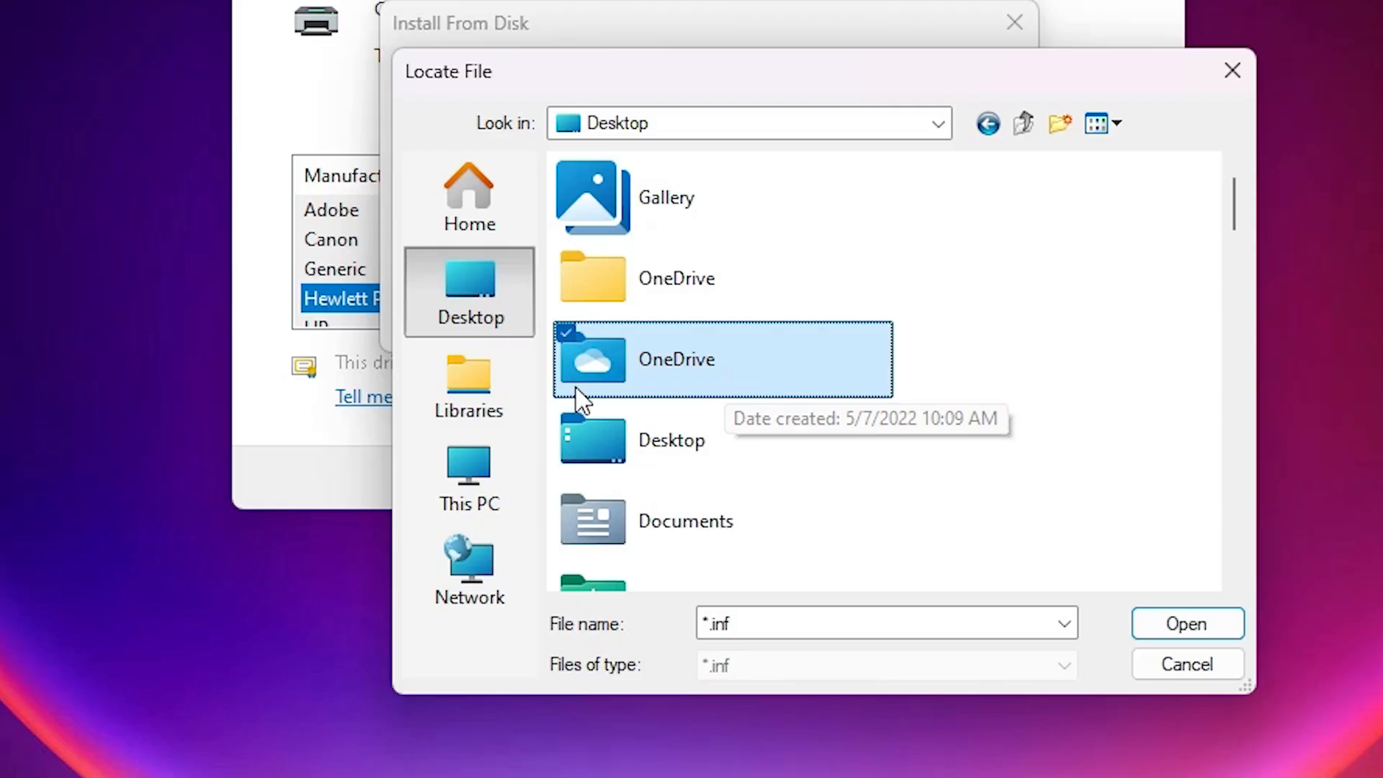
pyautogui.click(580, 409)
pyautogui.press('h')
pyautogui.press('h')
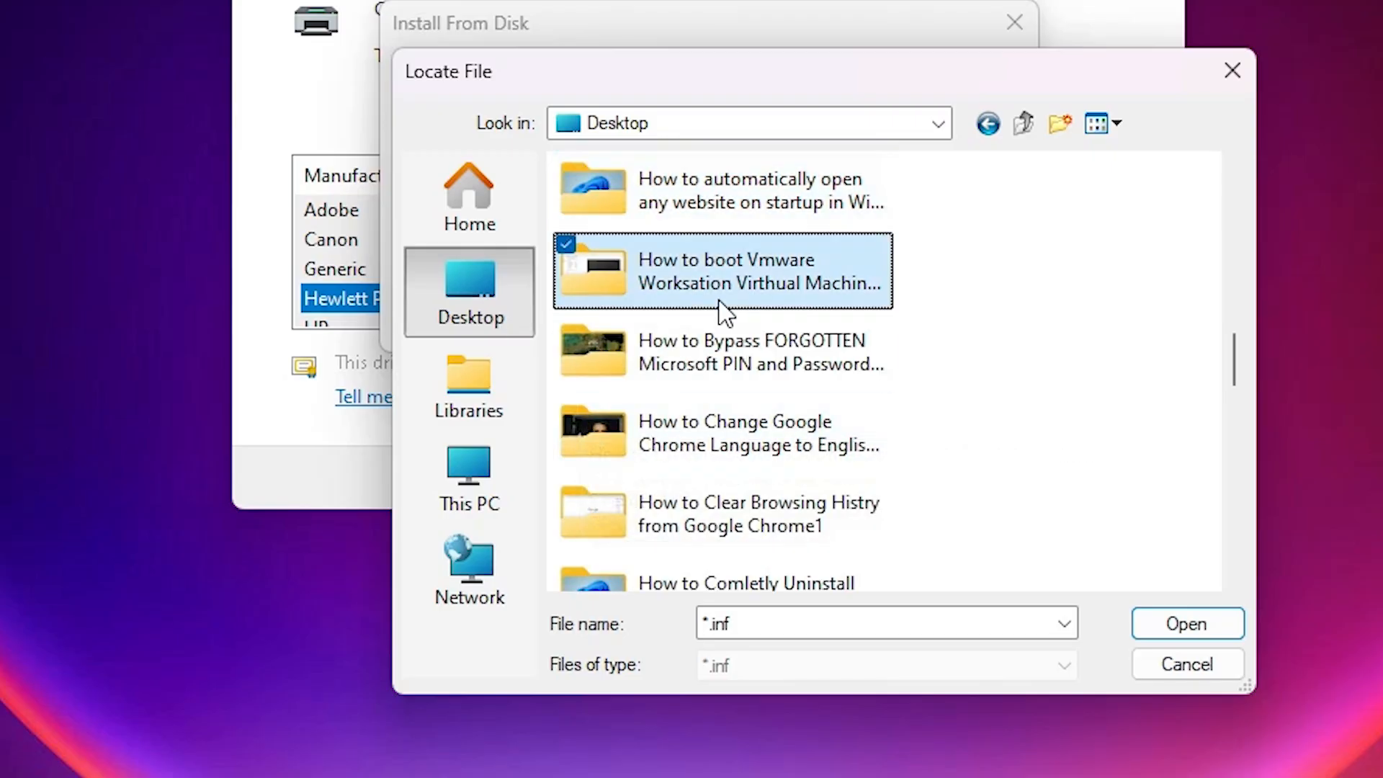
pyautogui.press('p')
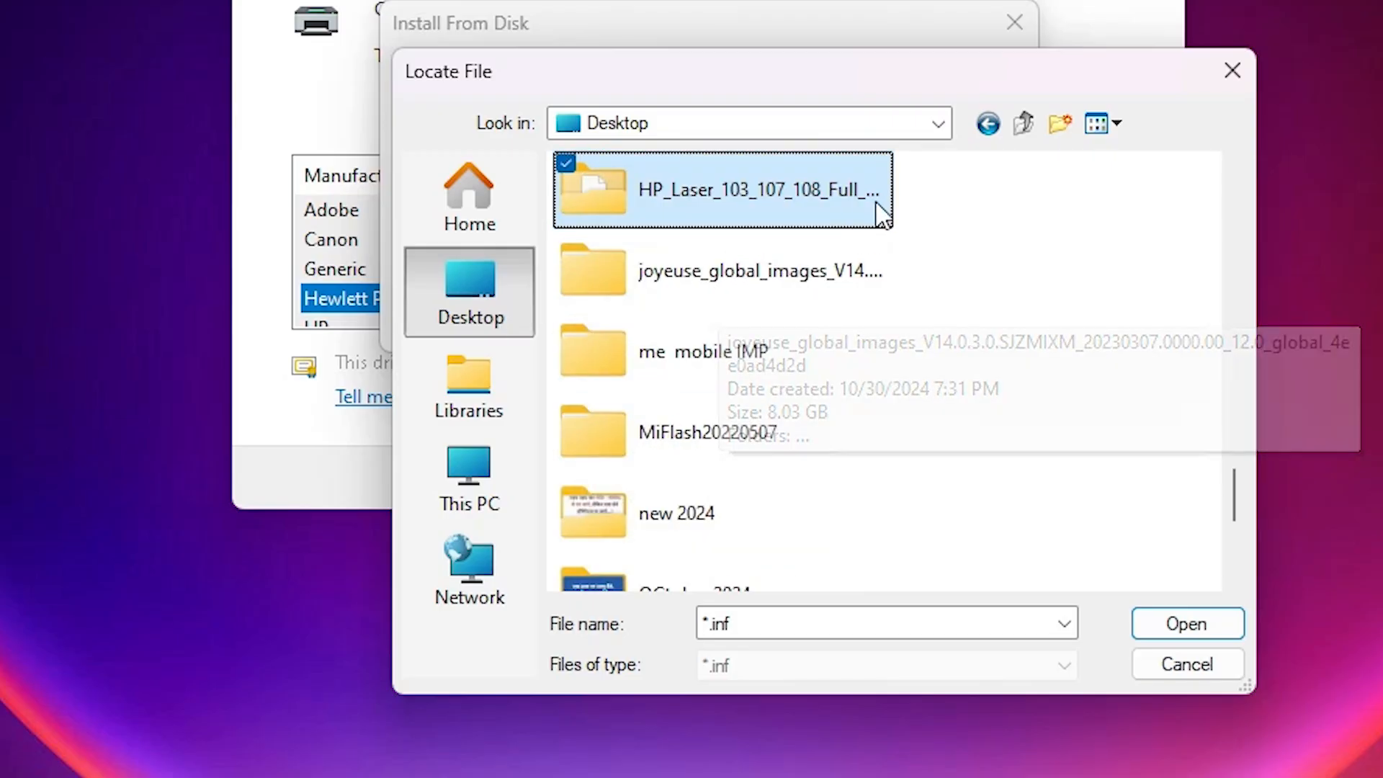
pyautogui.doubleClick(722, 210)
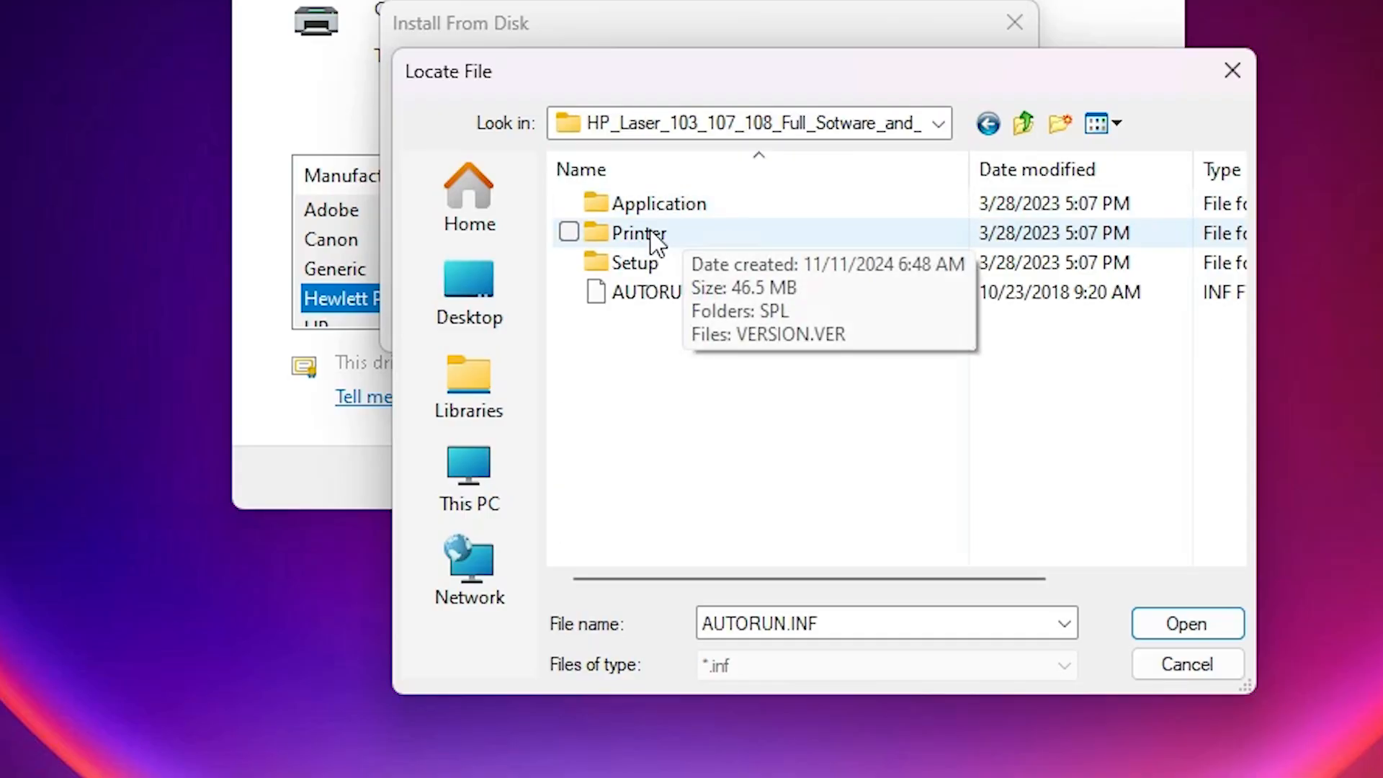
pyautogui.doubleClick(648, 238)
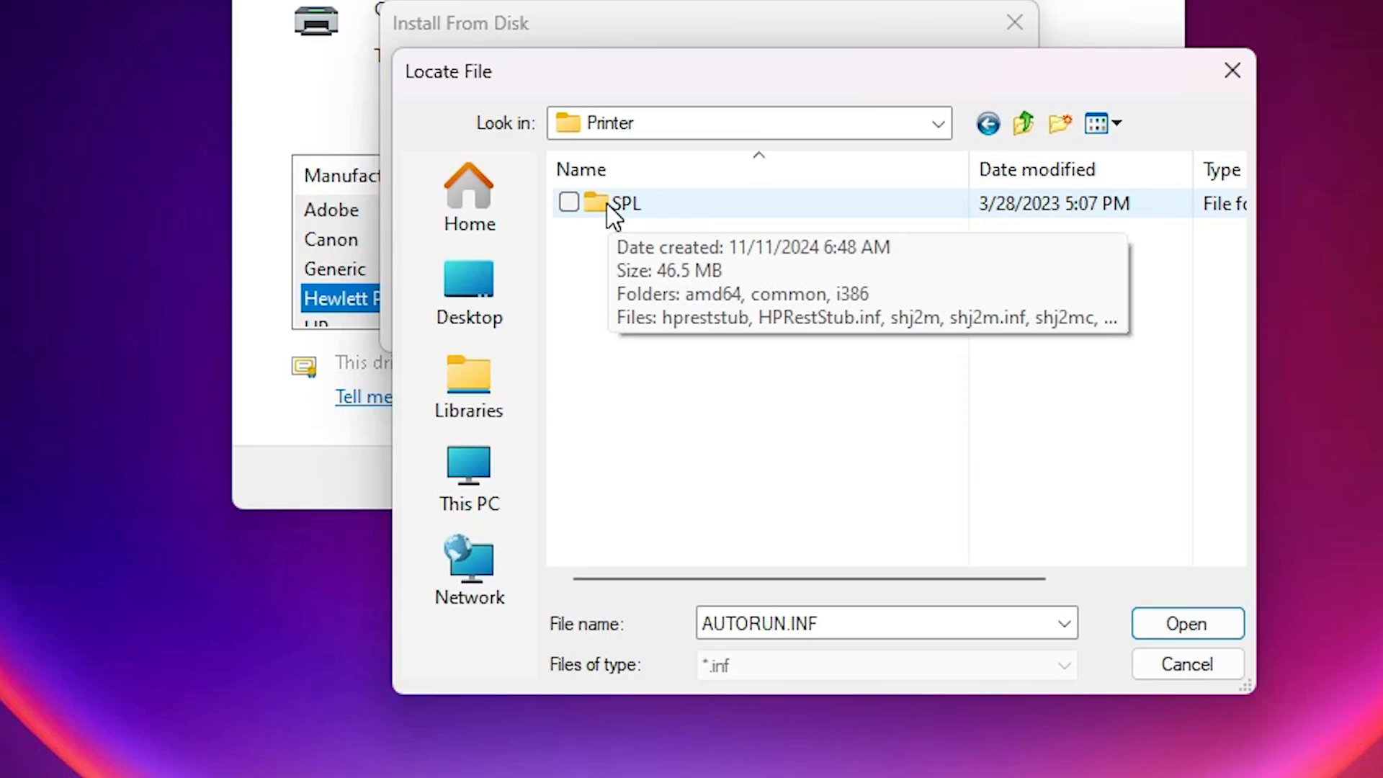
pyautogui.doubleClick(609, 206)
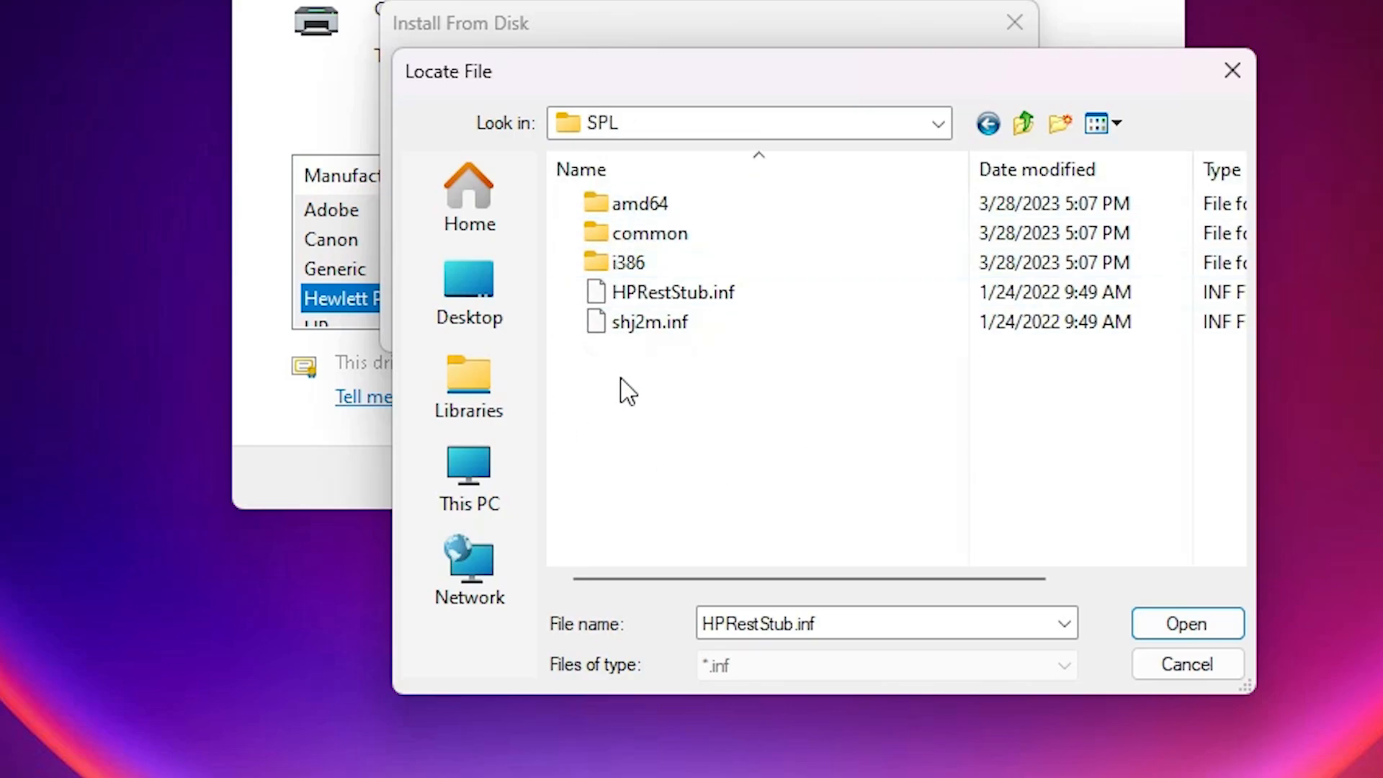
# Step: Load HPRestStub.inf from the SPL folder as the driver source and select the HP Laser 103 107 108 driver
pyautogui.click(687, 330)
pyautogui.click(713, 295)
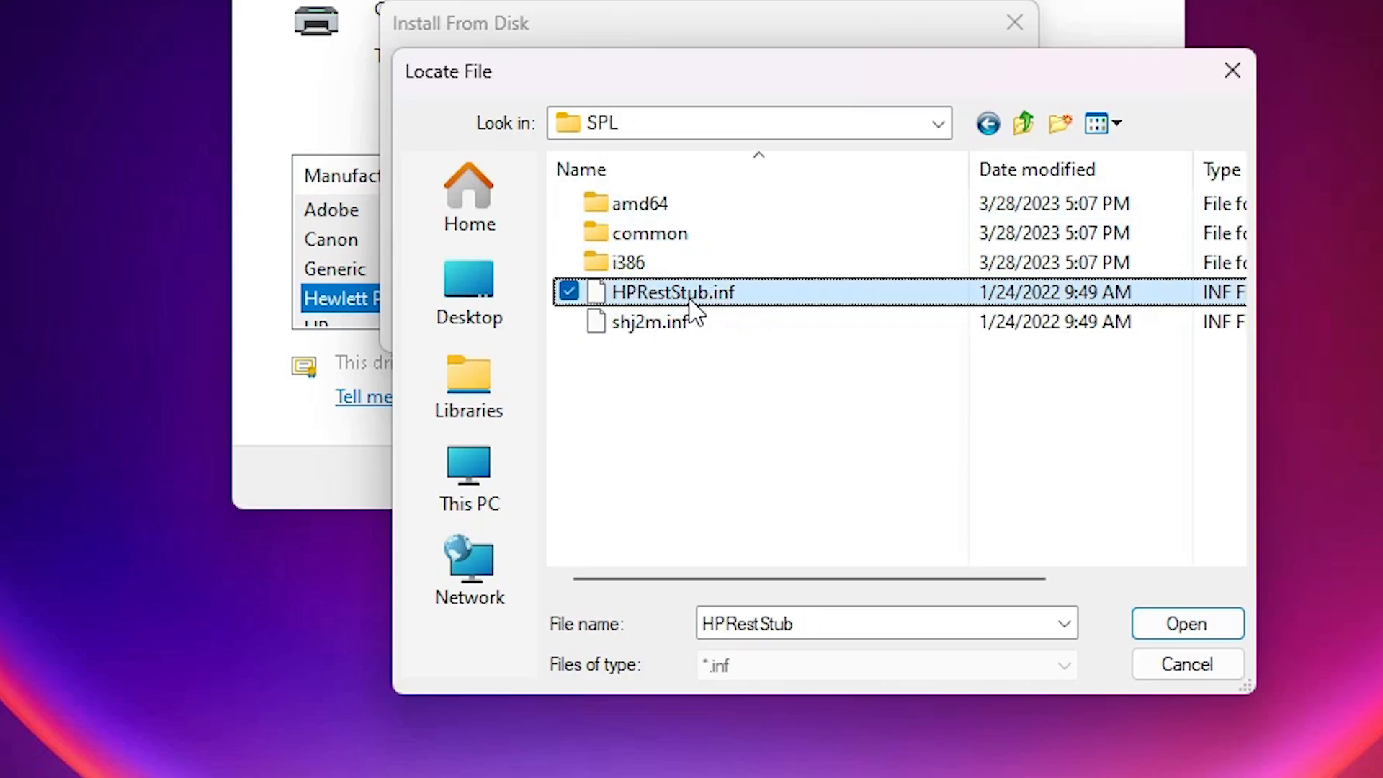
pyautogui.click(684, 325)
pyautogui.click(713, 296)
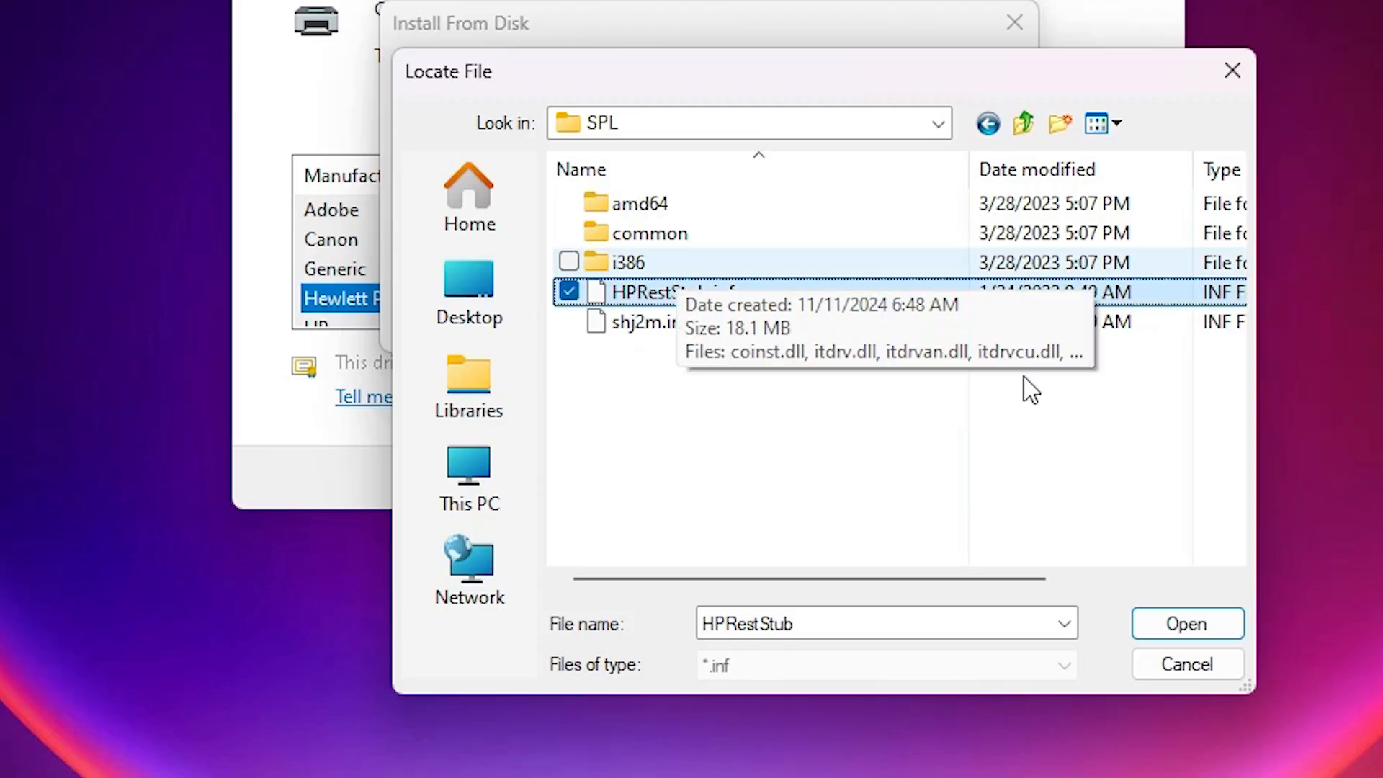
pyautogui.click(1232, 620)
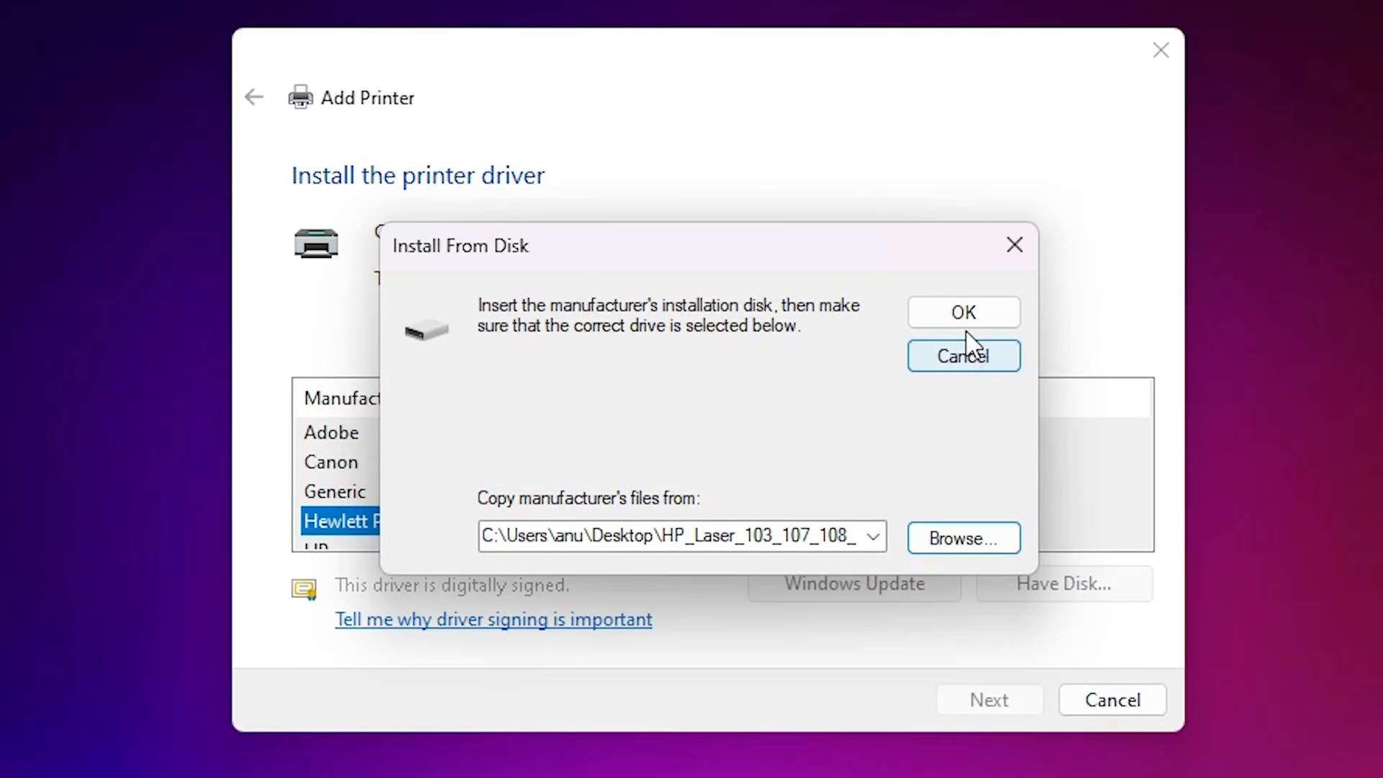
pyautogui.click(965, 321)
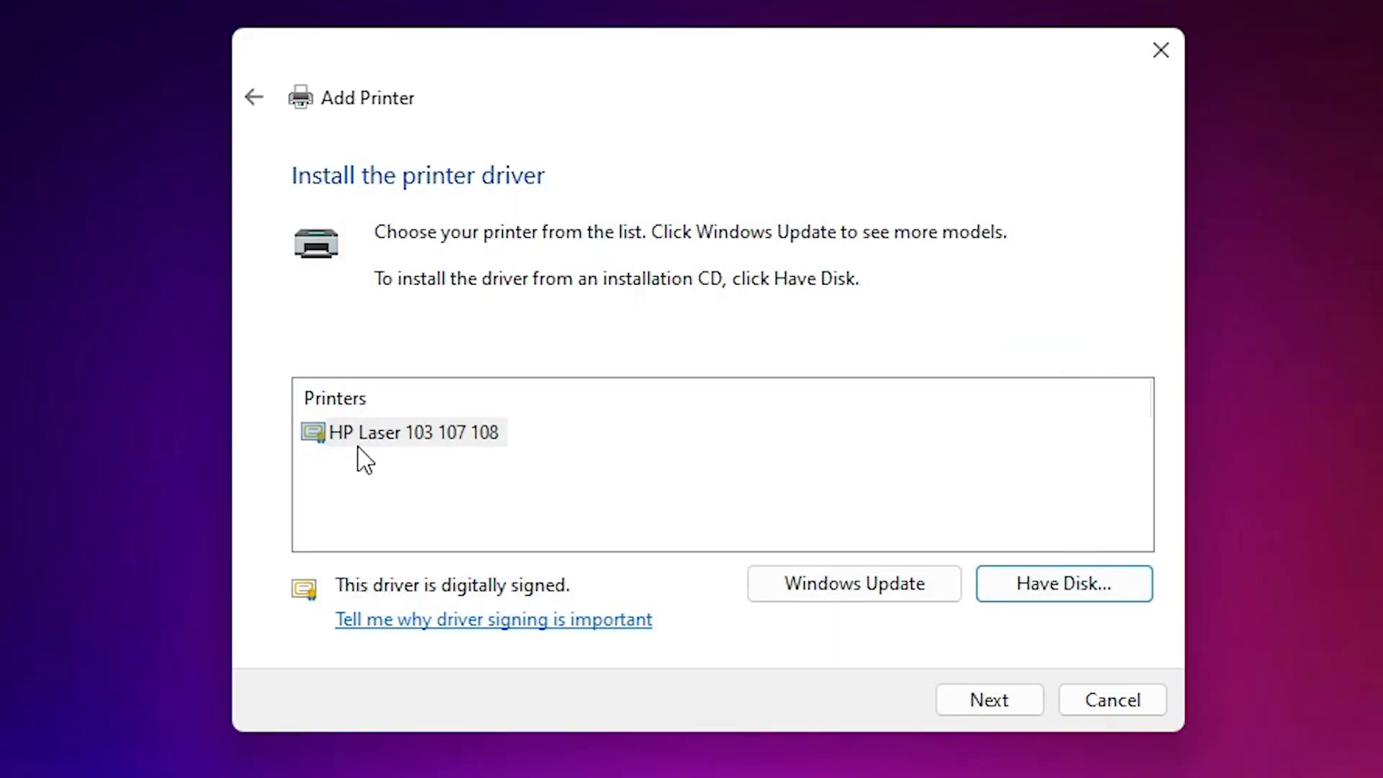
pyautogui.click(490, 441)
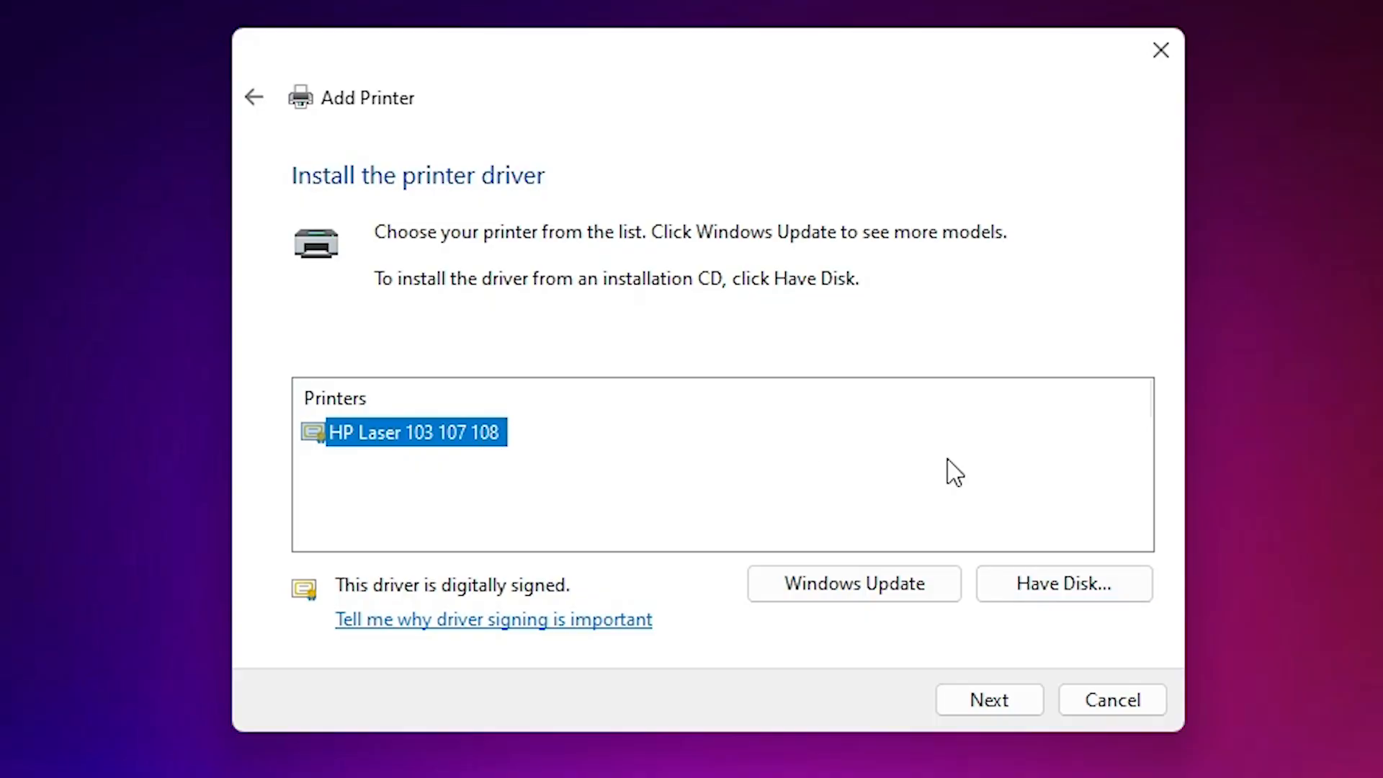
pyautogui.click(1030, 703)
# Step: Name the printer HP Laser 107a and finish adding it without sharing it on the network
pyautogui.click(580, 236)
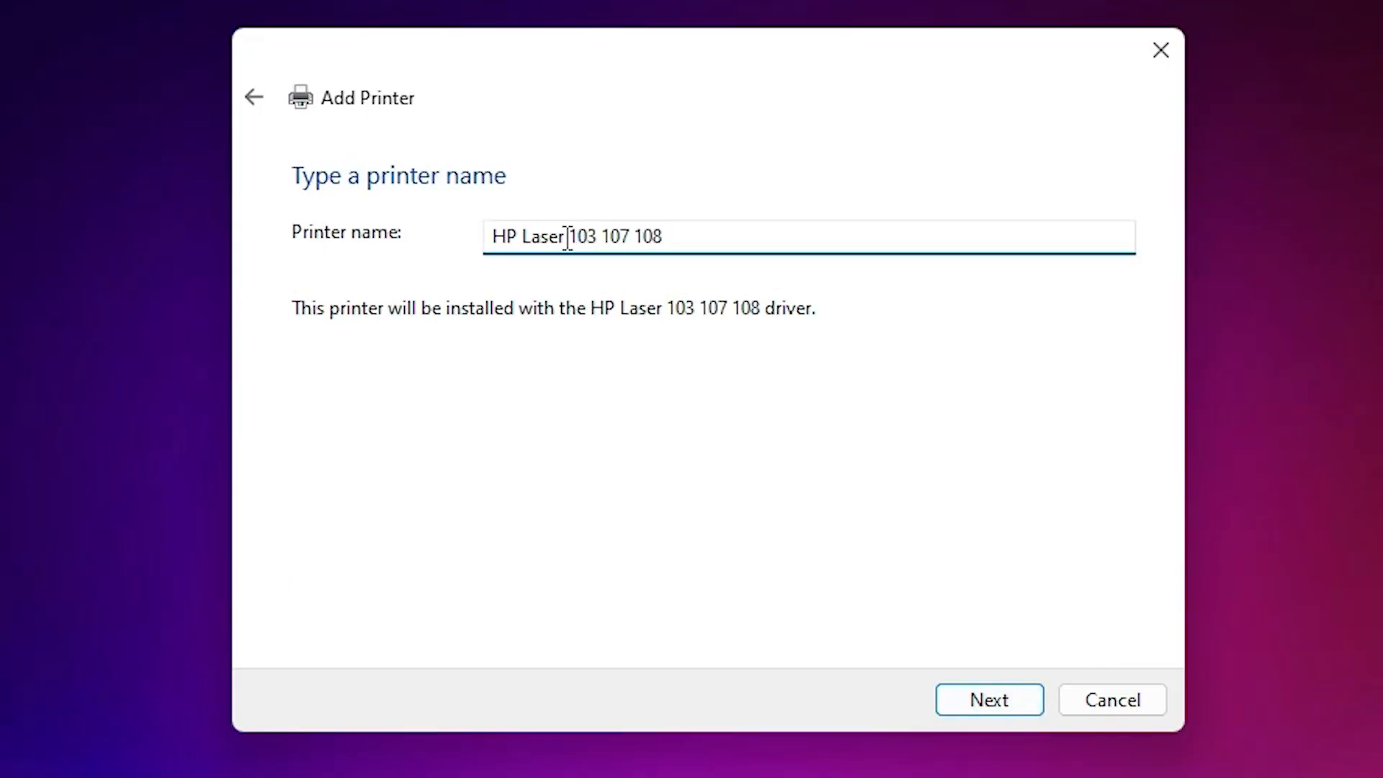
pyautogui.moveTo(567, 237); pyautogui.dragTo(599, 248)
pyautogui.press('BackSpace')
pyautogui.doubleClick(622, 243)
pyautogui.press('BackSpace')
pyautogui.click(999, 708)
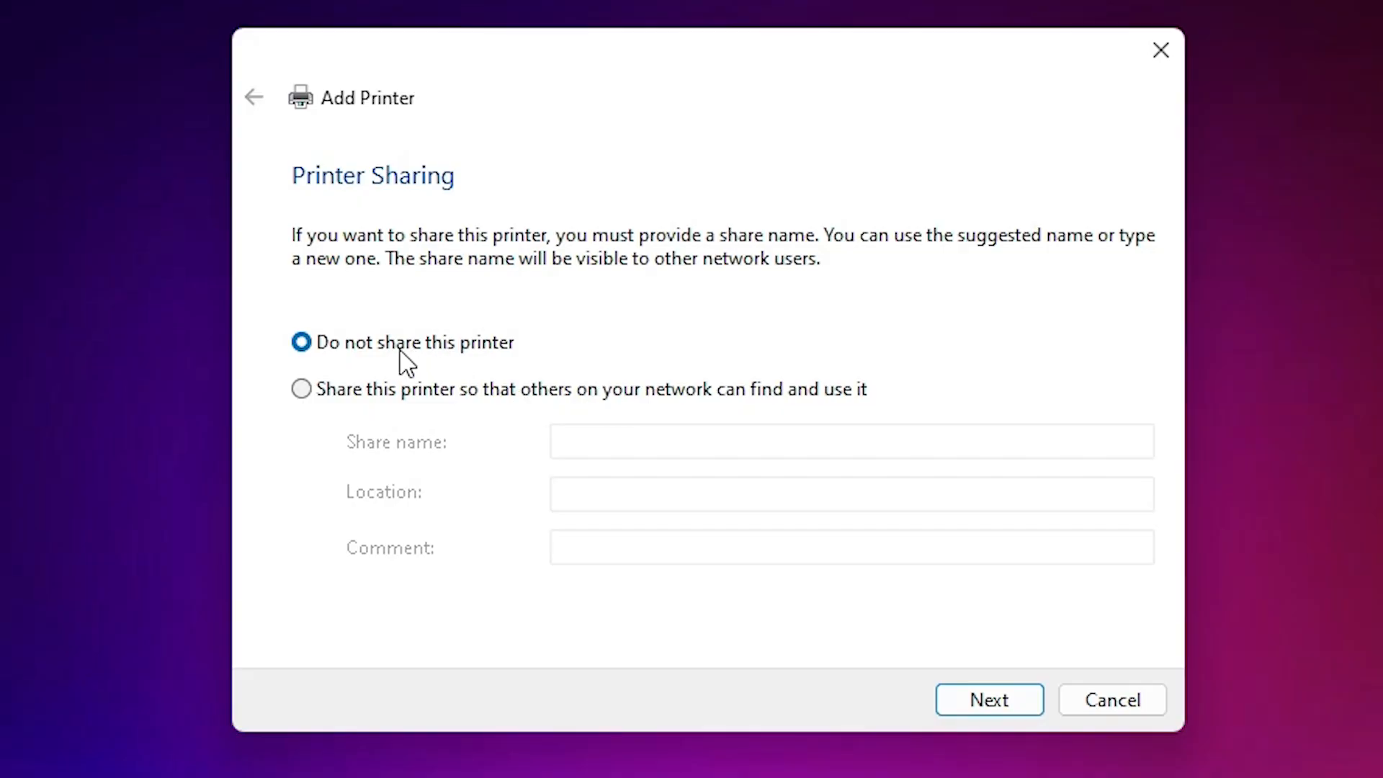
pyautogui.click(991, 708)
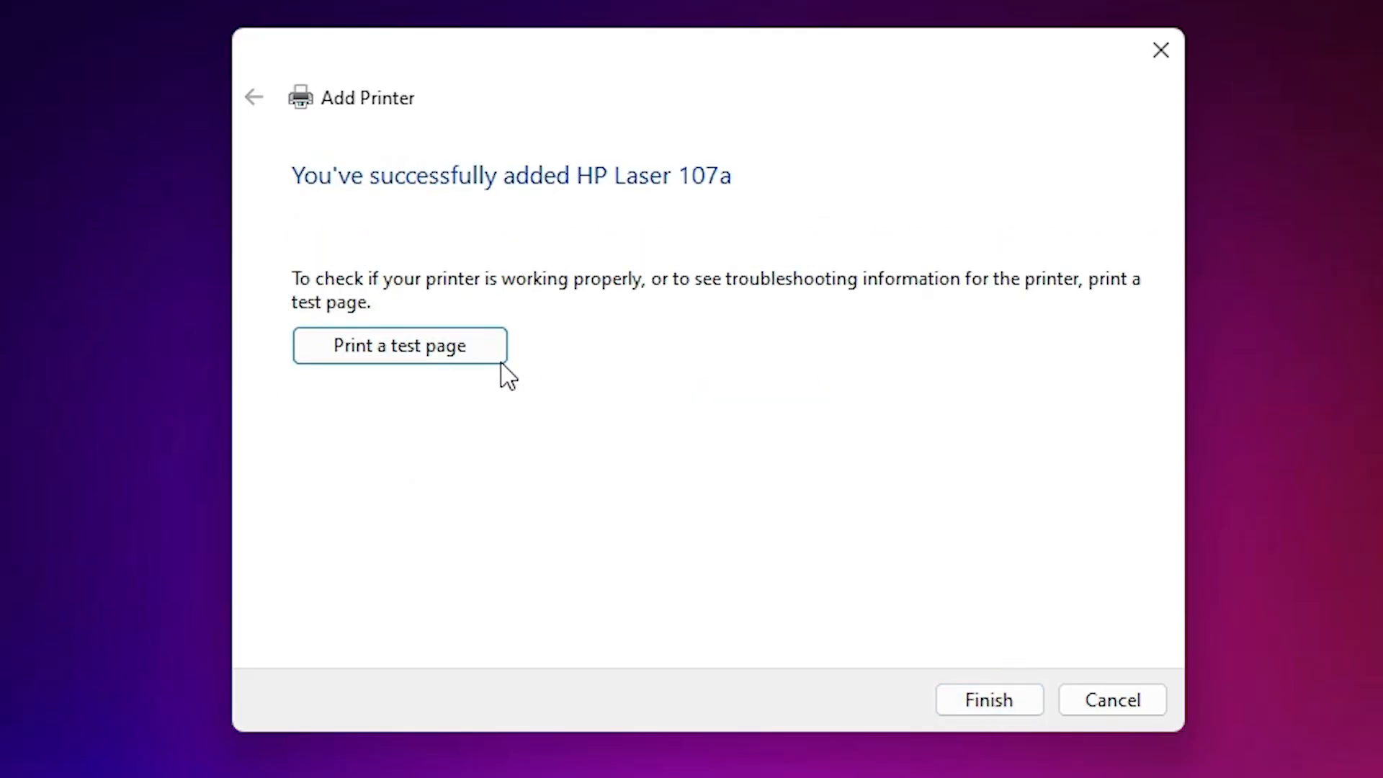
pyautogui.click(1014, 700)
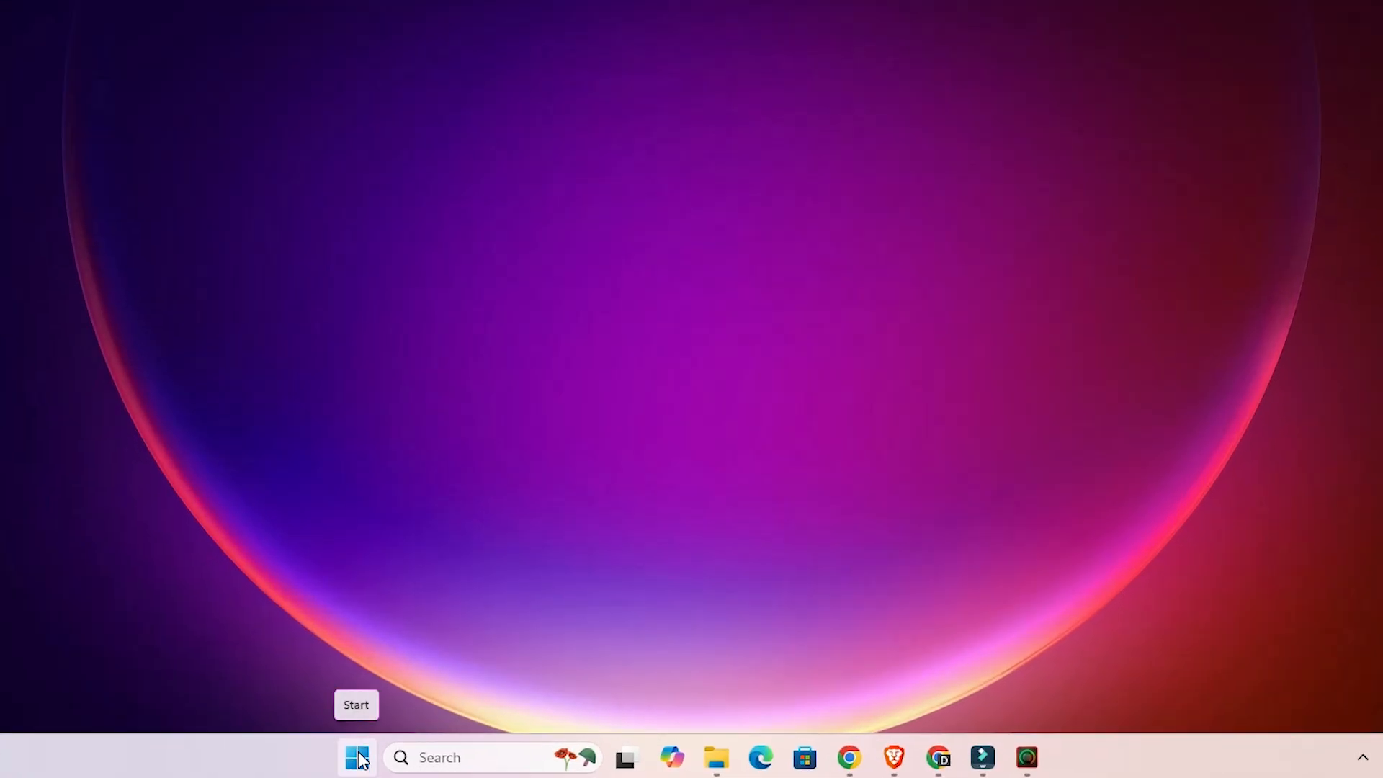
# Step: Search Windows for "pr" and reopen the Printers & scanners settings to check the installed printers
pyautogui.click(358, 757)
pyautogui.click(358, 758)
pyautogui.click(357, 758)
pyautogui.write('pr')
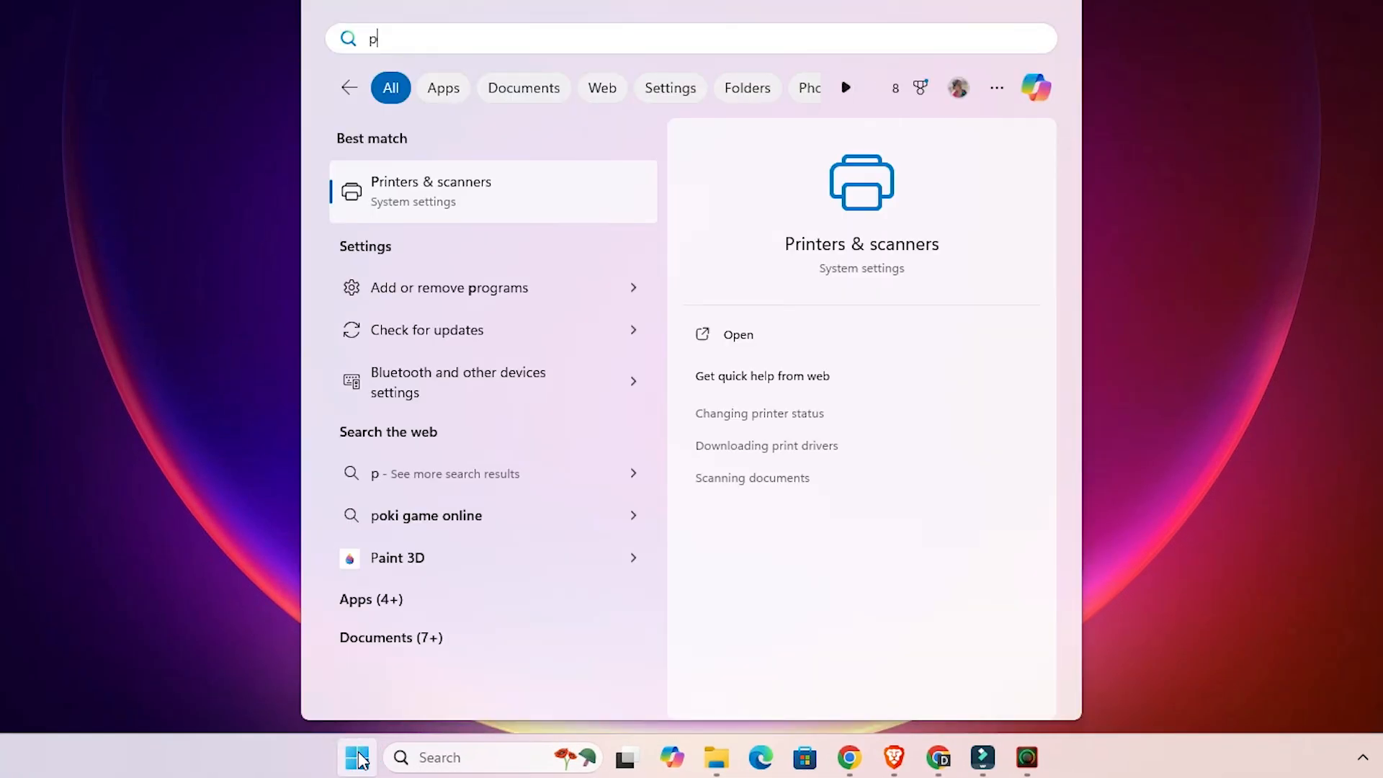
pyautogui.click(481, 205)
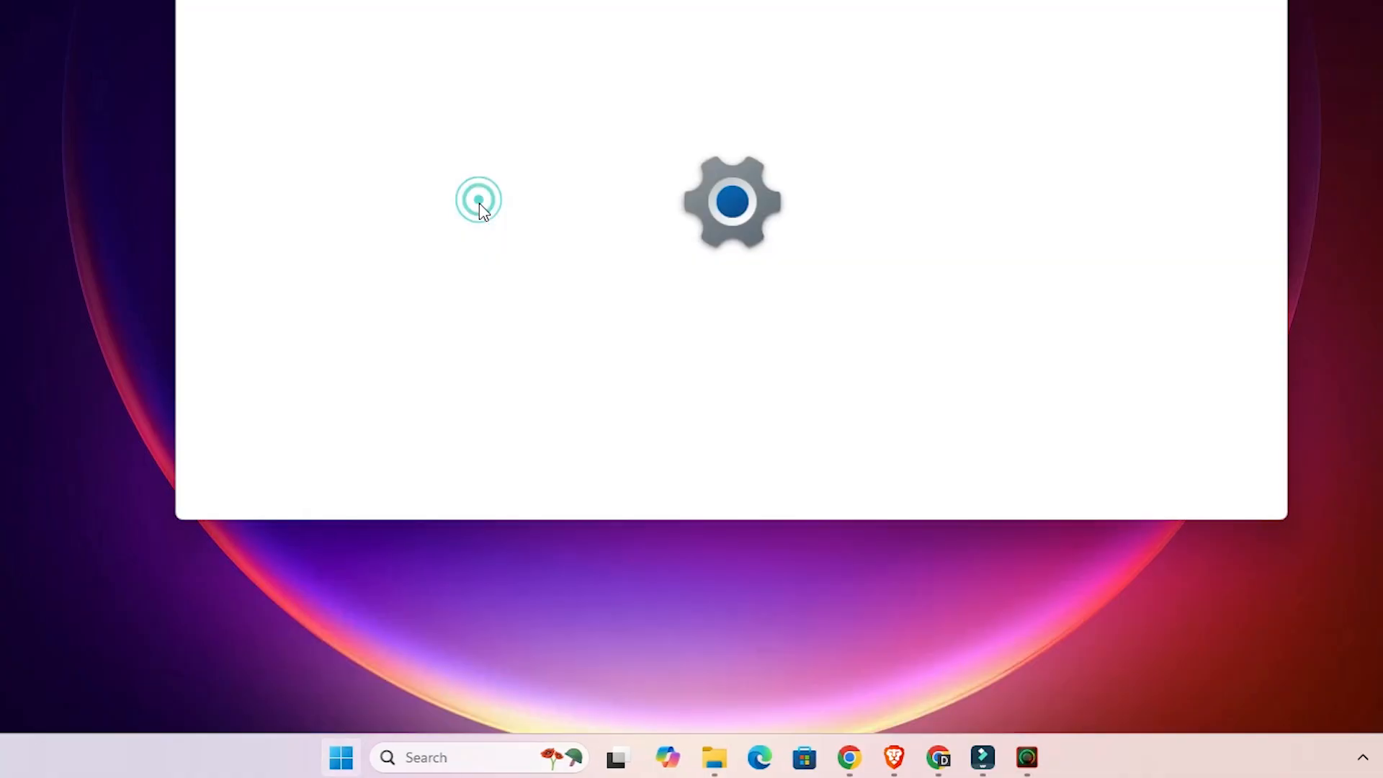